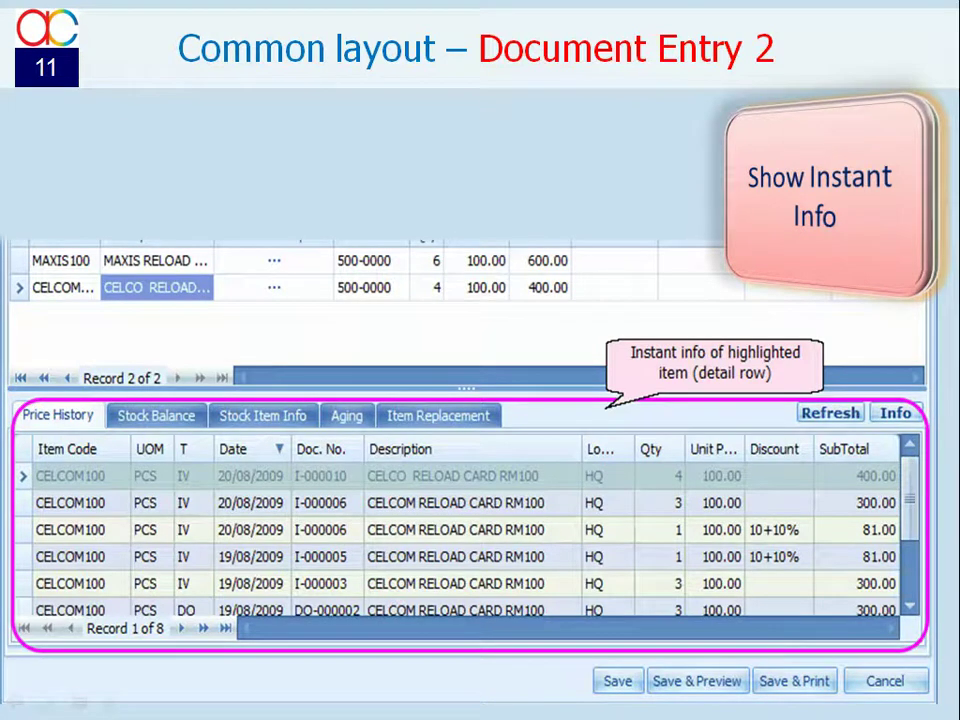
key(Right)
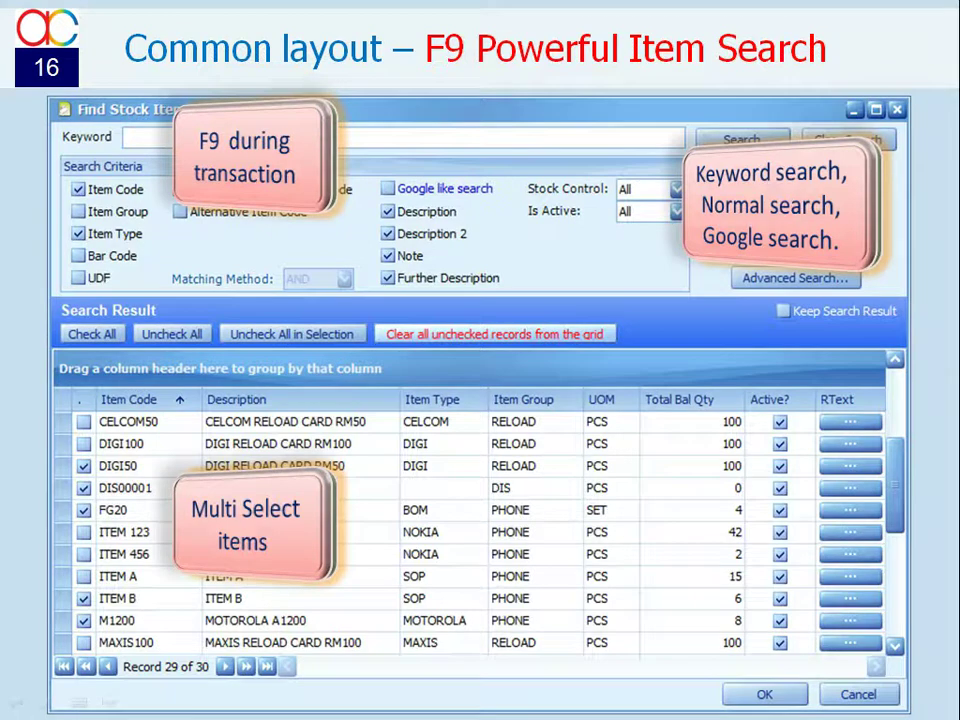
key(Right)
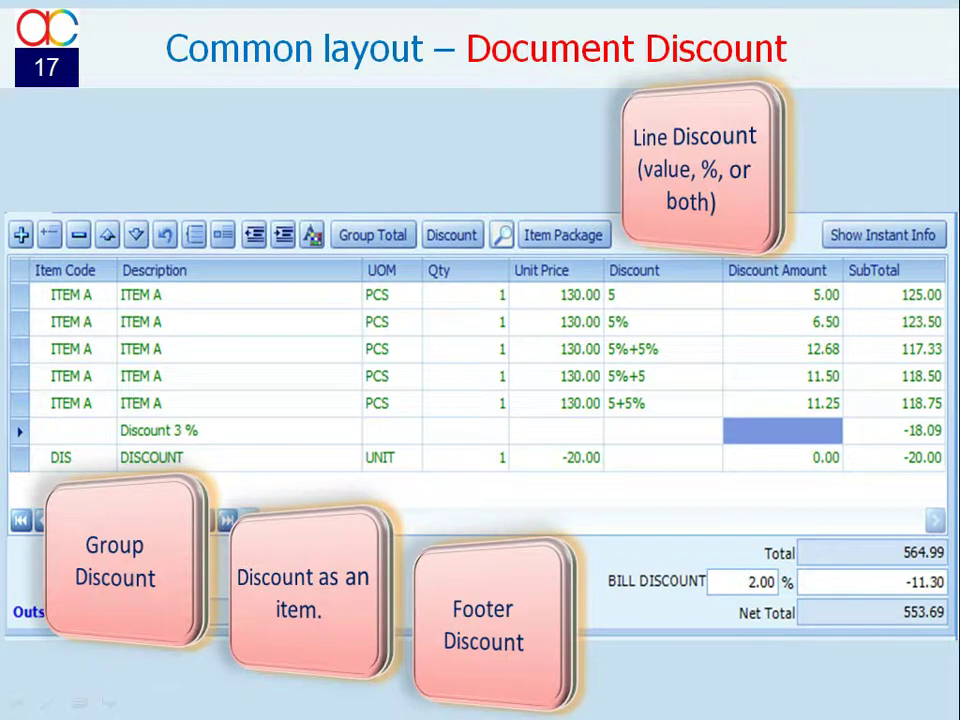
key(Right)
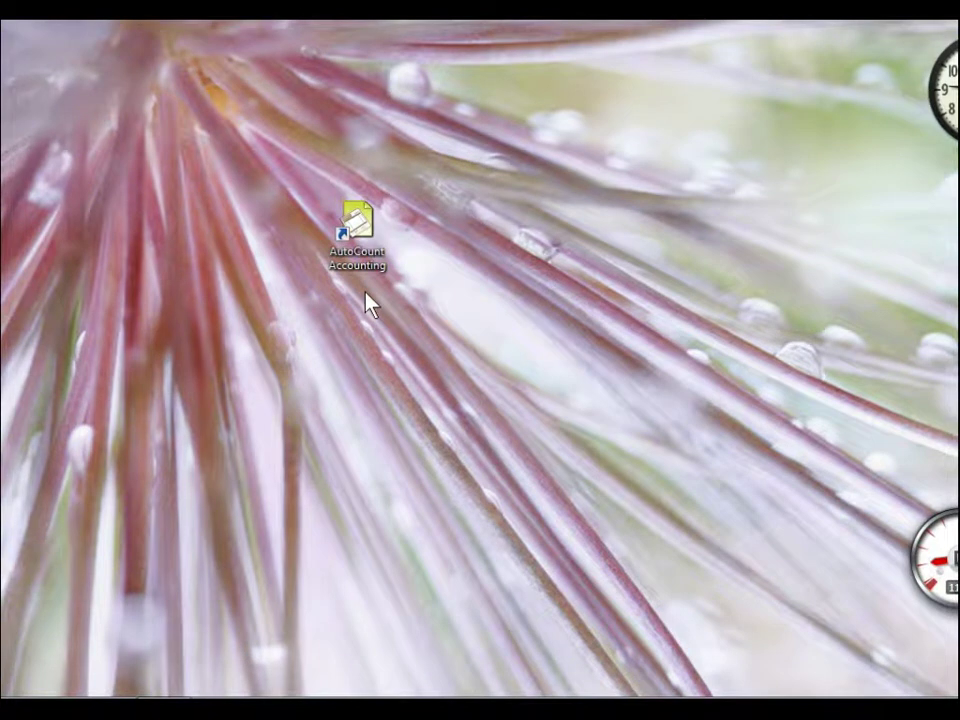
Start AutoCount Accounting and log in to LEARNING AUTOCOUNT SDN BHD as ADMIN, entering the account password
double_click(356, 232)
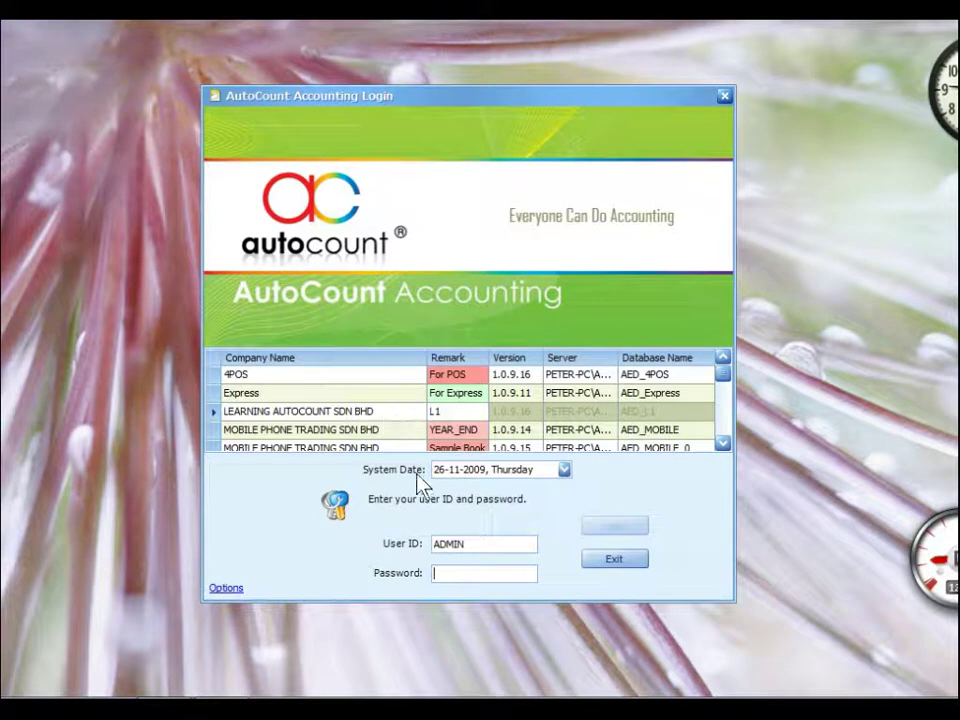
click(446, 572)
text(*****)
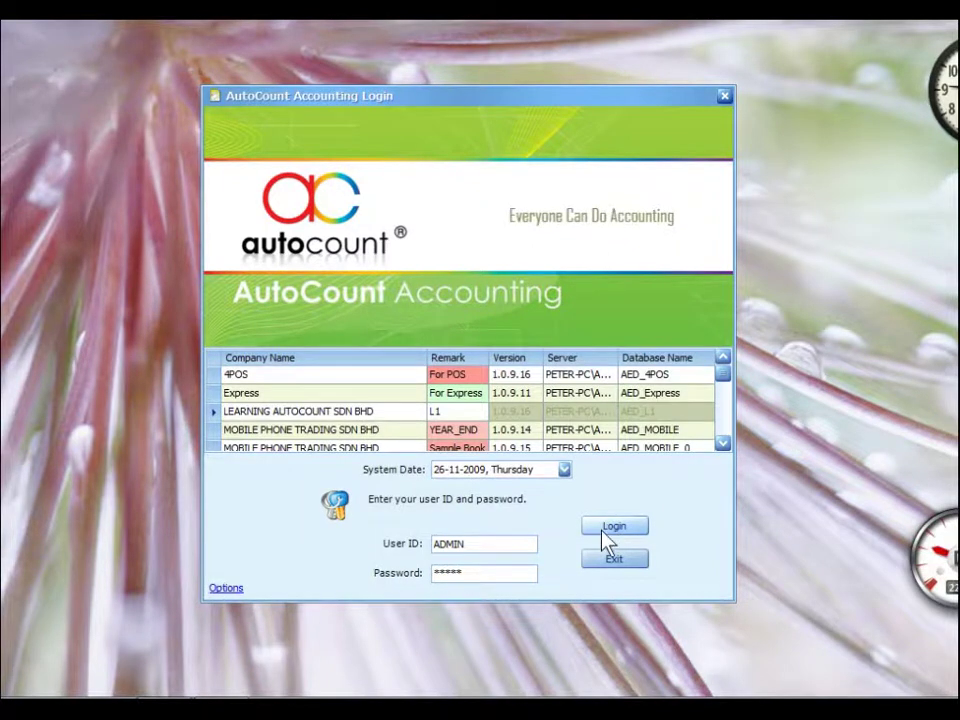
click(607, 540)
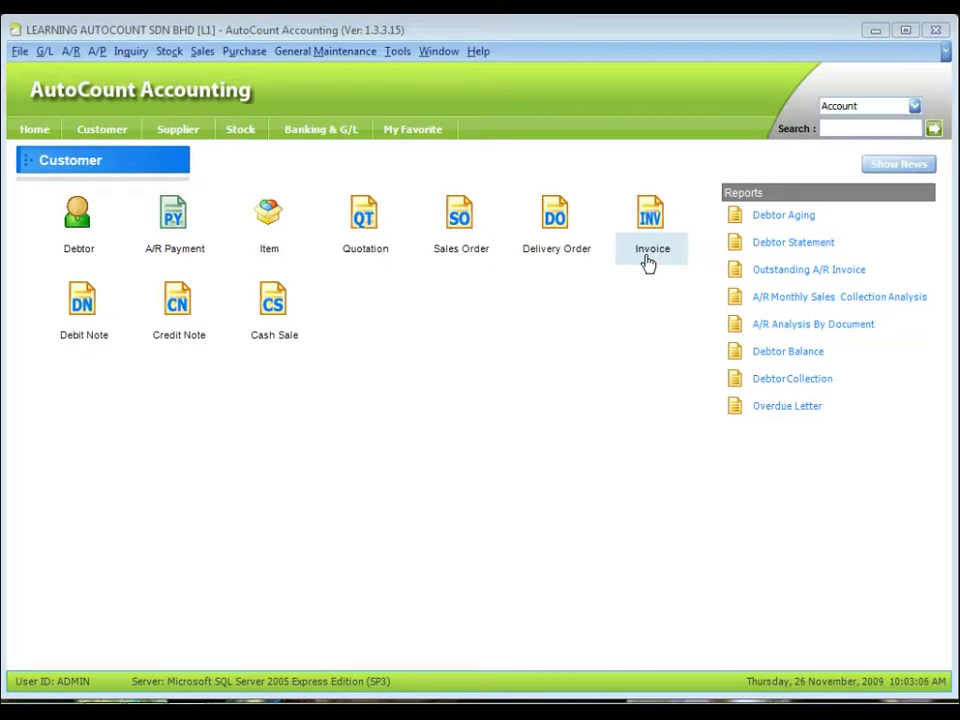
Open the customer Invoice window and look through its report design options
click(648, 262)
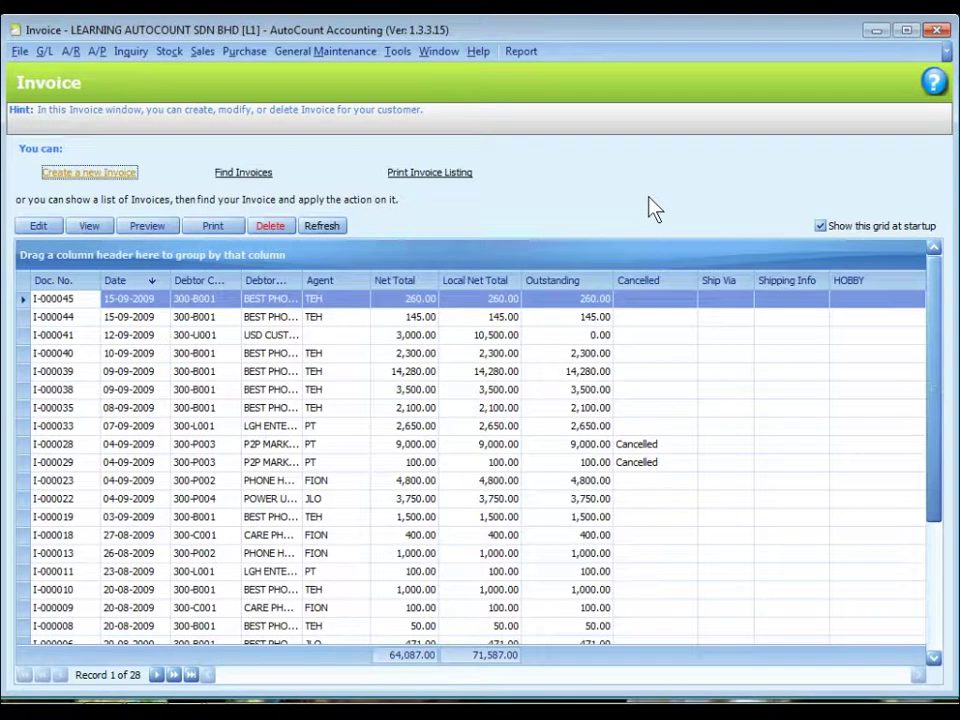
click(520, 54)
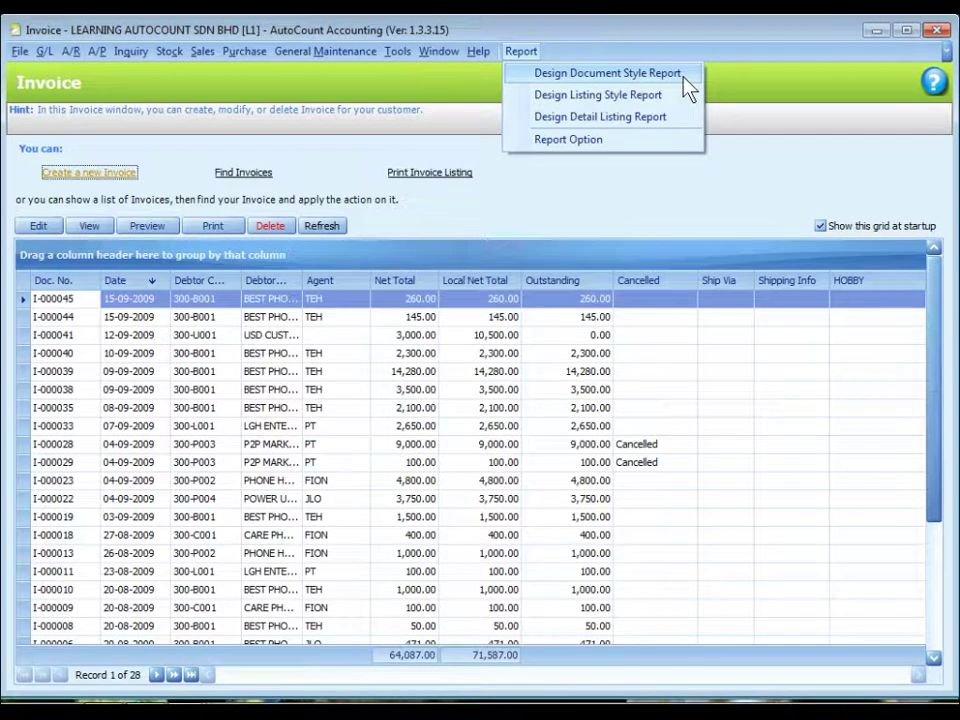
click(47, 188)
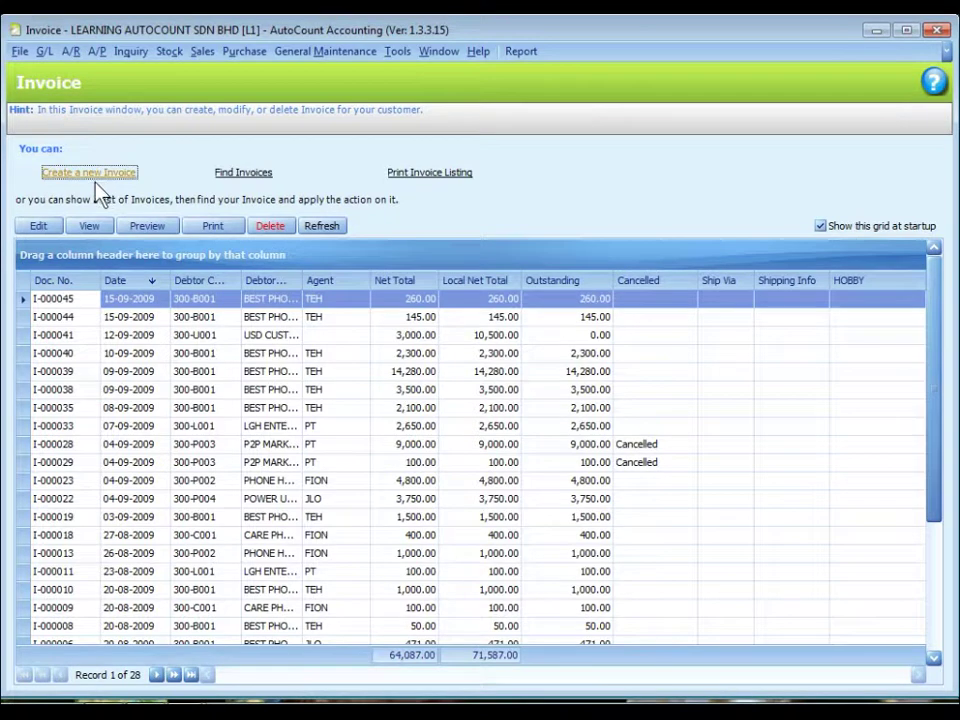
Bring up a blank new invoice form, cancel it, and open the Invoice window again from the Customer page
click(89, 174)
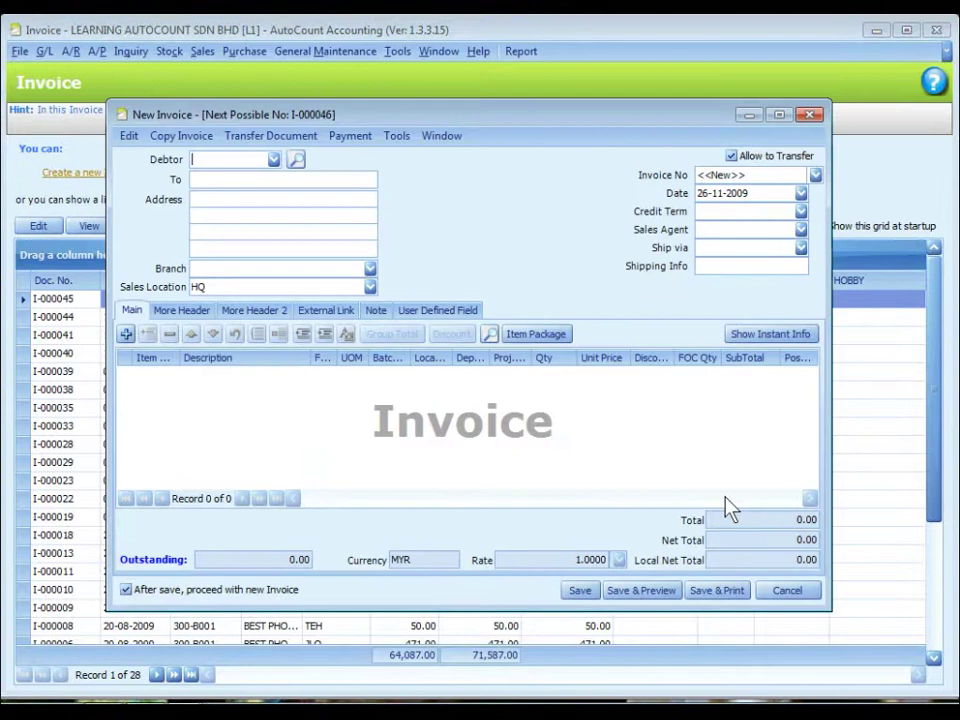
click(793, 592)
drag(478, 35, 490, 392)
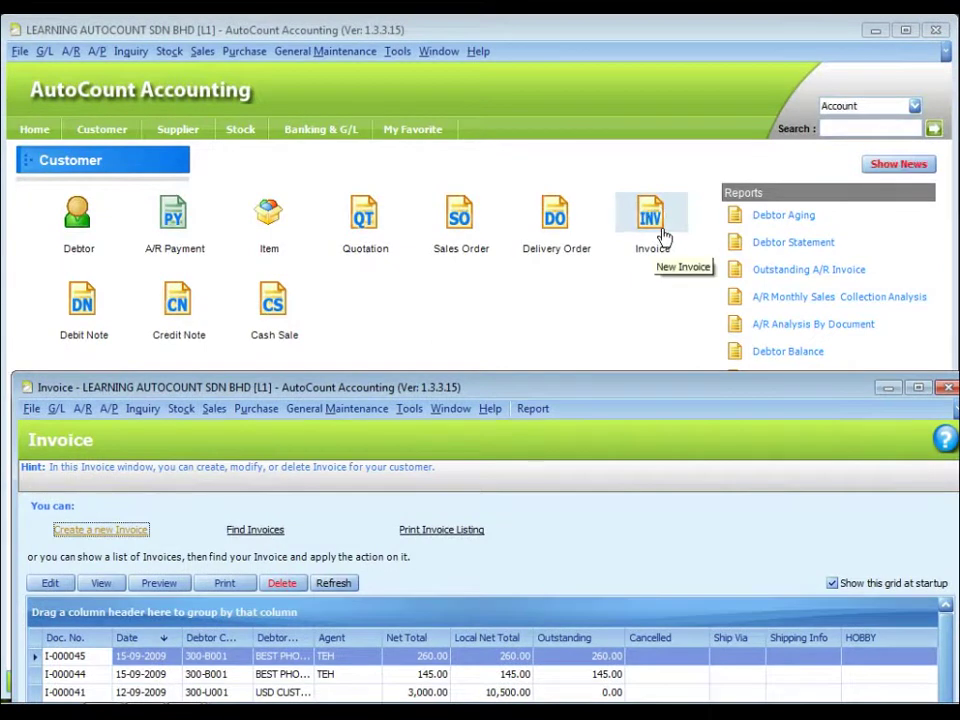
click(650, 262)
Search for invoices without a keyword and tick I-000041, I-000040, I-000028 and I-000029 before closing the search
click(241, 184)
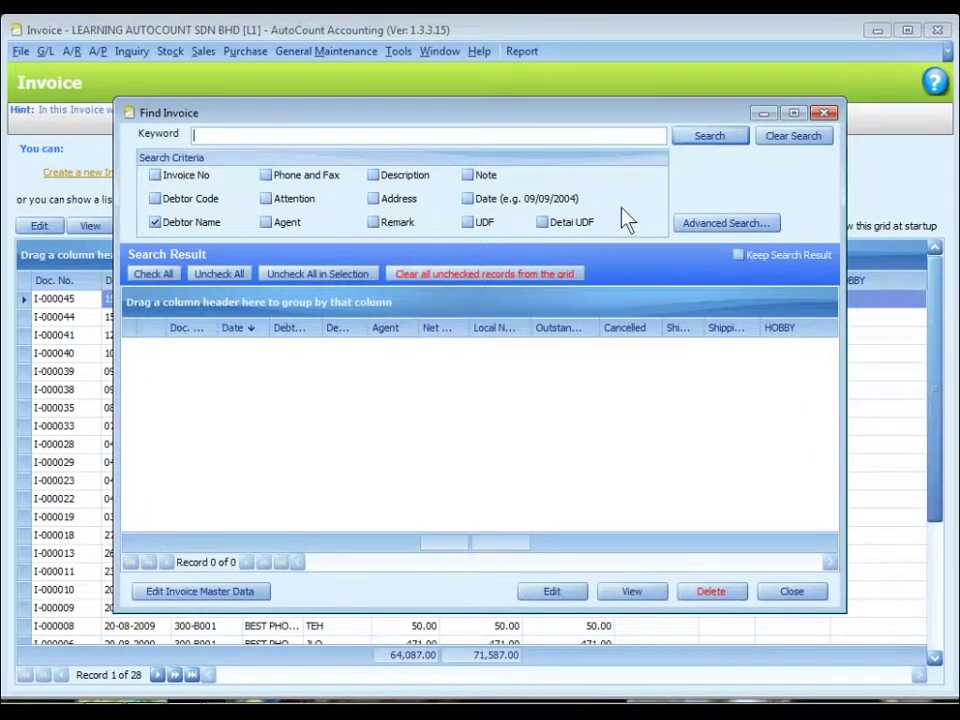
click(707, 139)
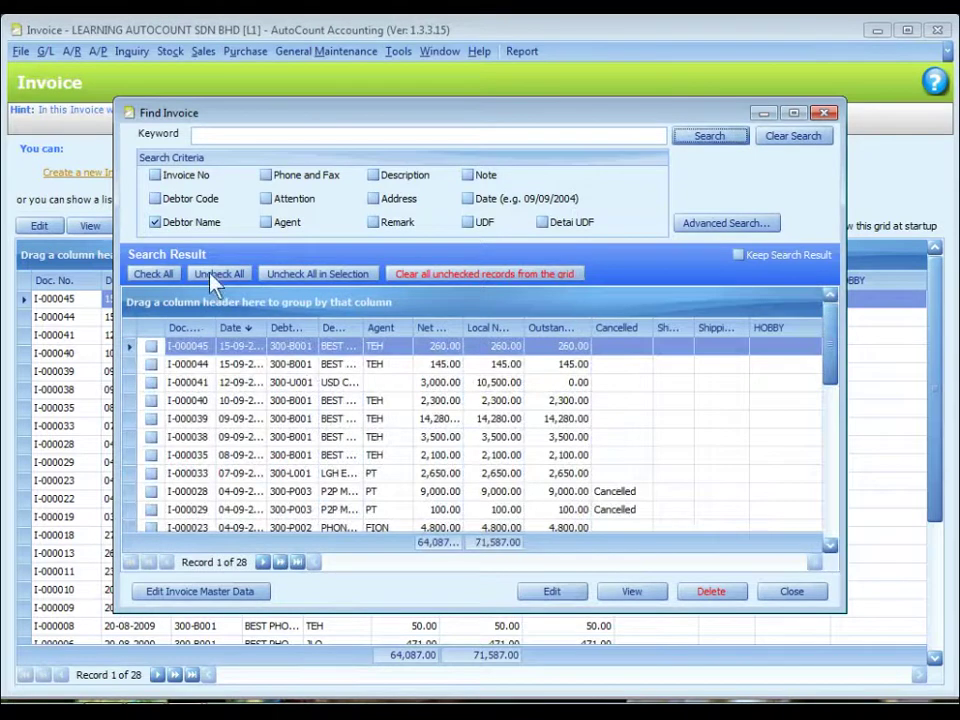
click(151, 400)
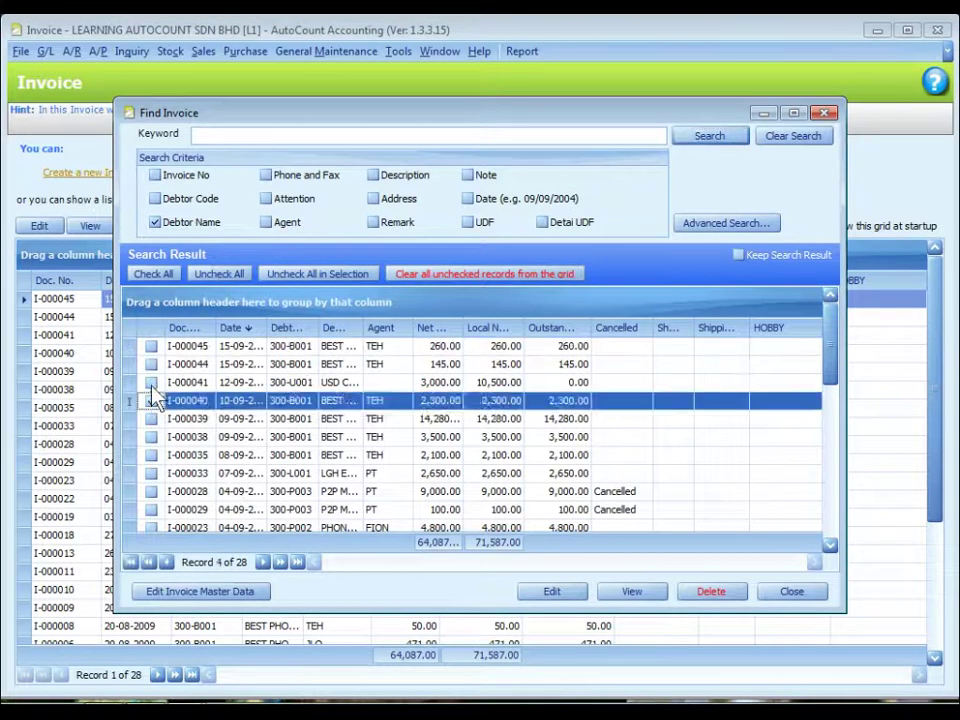
click(151, 382)
click(151, 455)
click(151, 491)
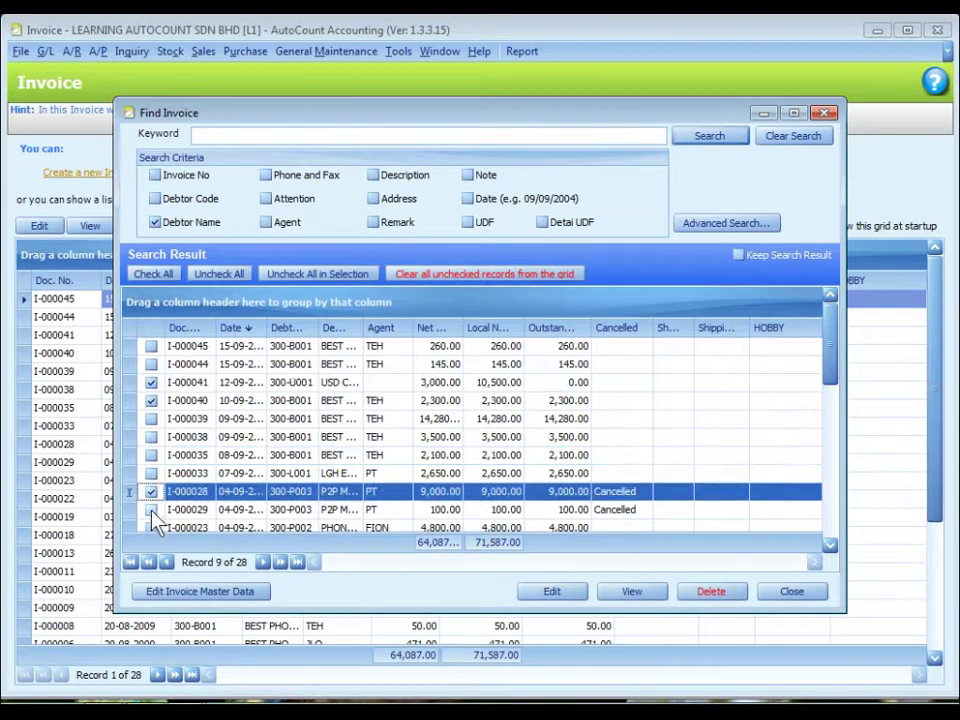
click(151, 509)
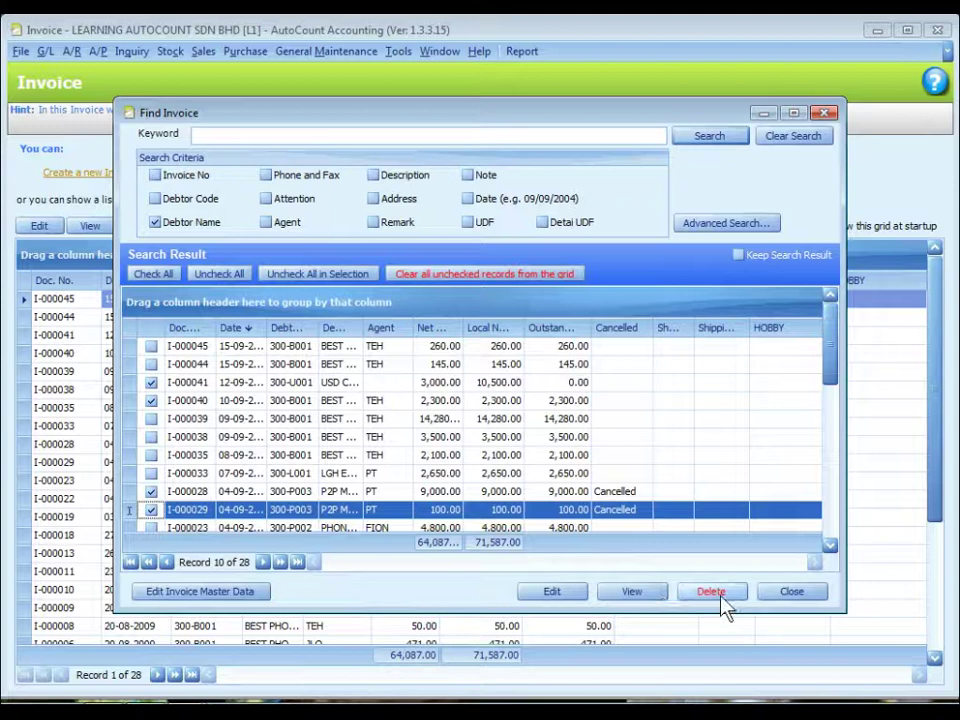
click(806, 595)
View the report type choices for printing an invoice listing and cancel without printing
click(430, 184)
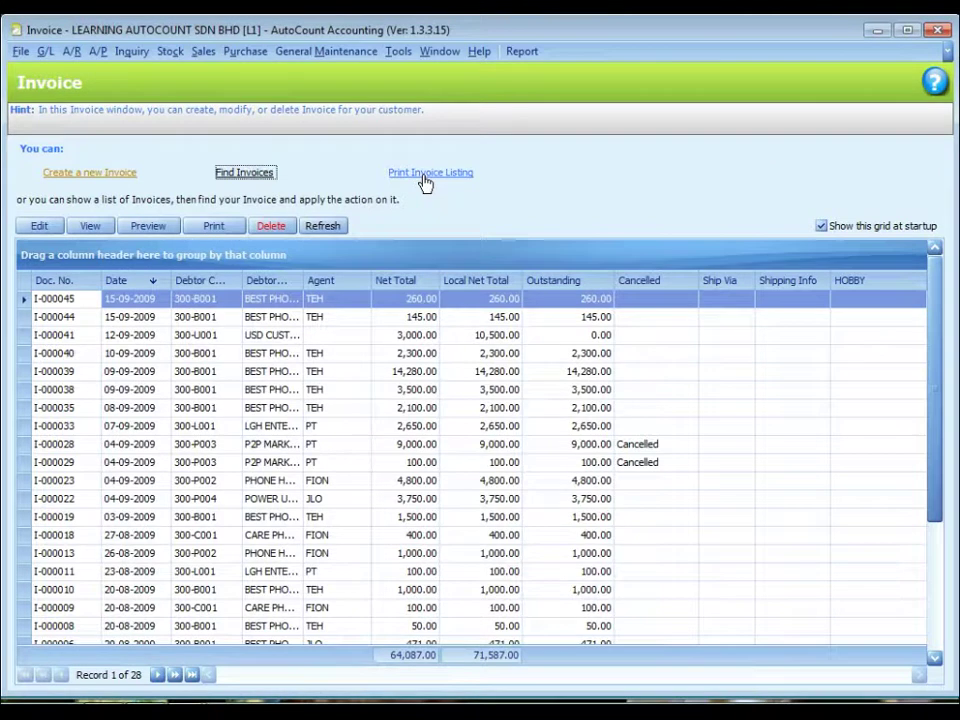
click(424, 183)
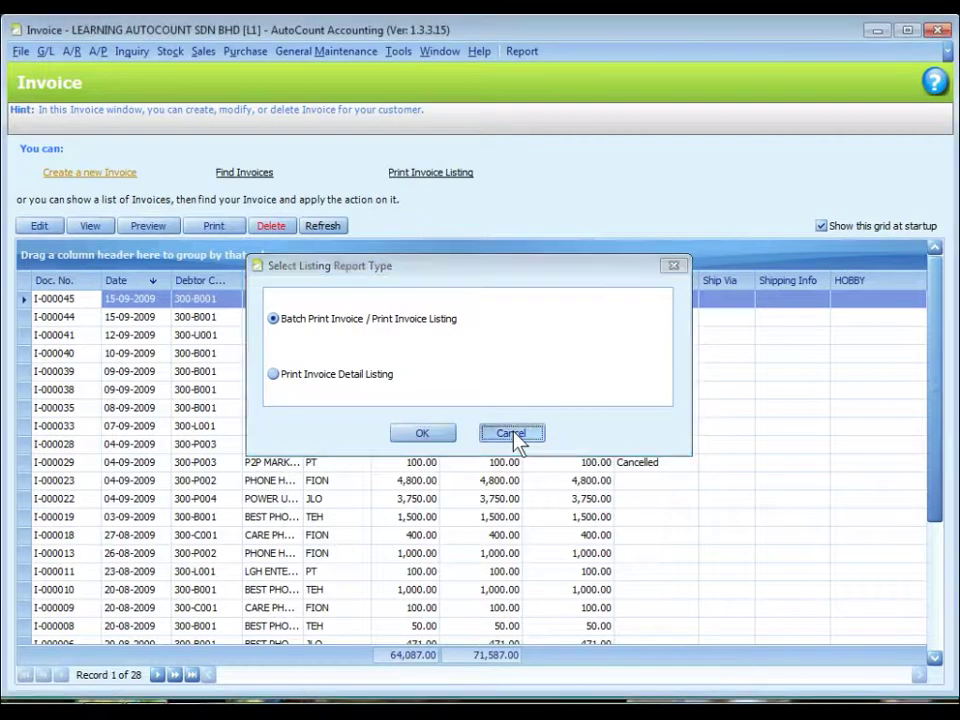
click(512, 436)
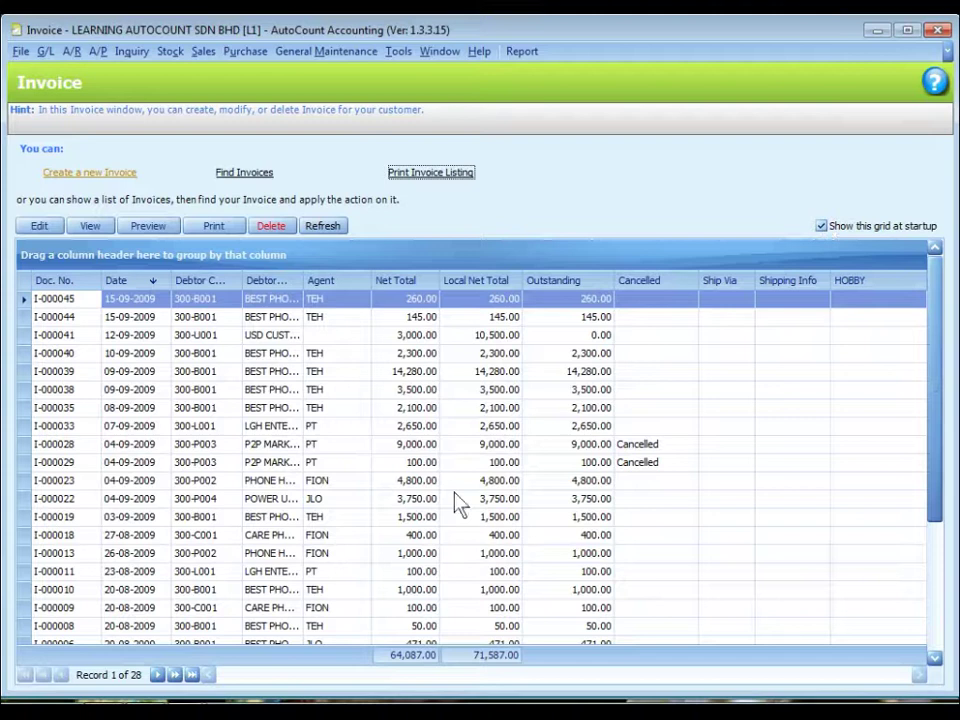
Turn off showing the invoice grid at startup
click(821, 227)
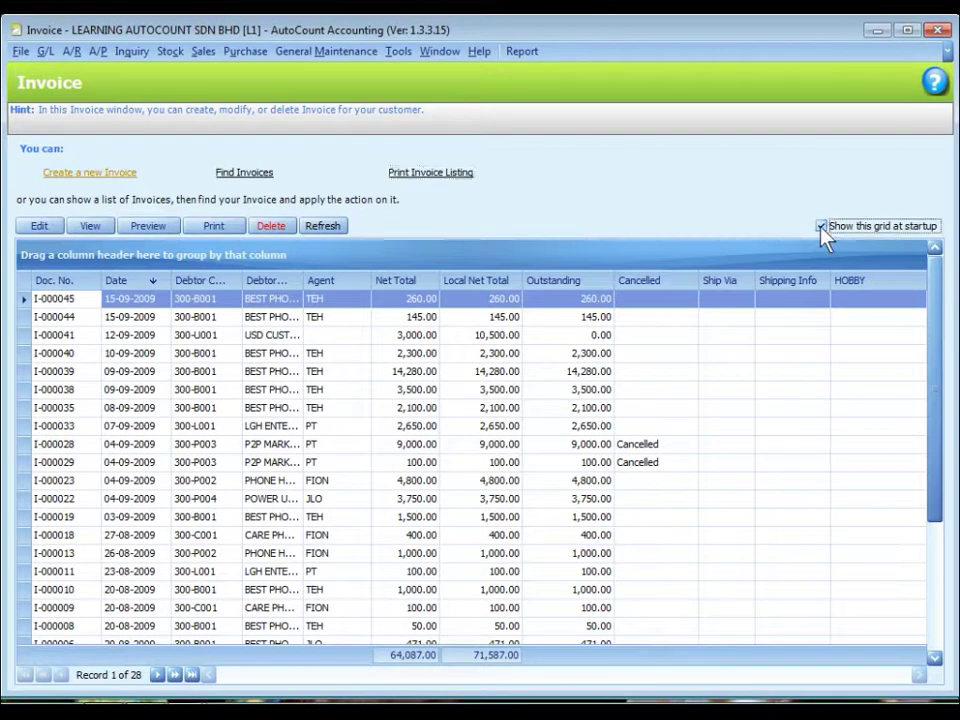
click(821, 227)
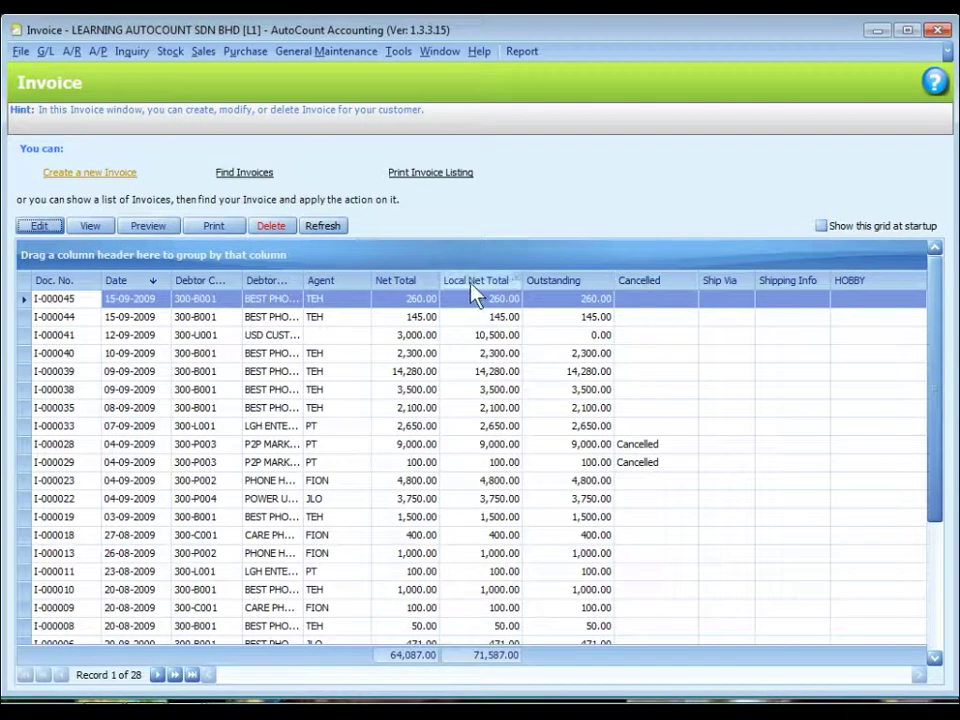
Remove the Local Net Total, Ship Via, Shipping Info and HOBBY columns from the invoice grid
drag(471, 290, 471, 369)
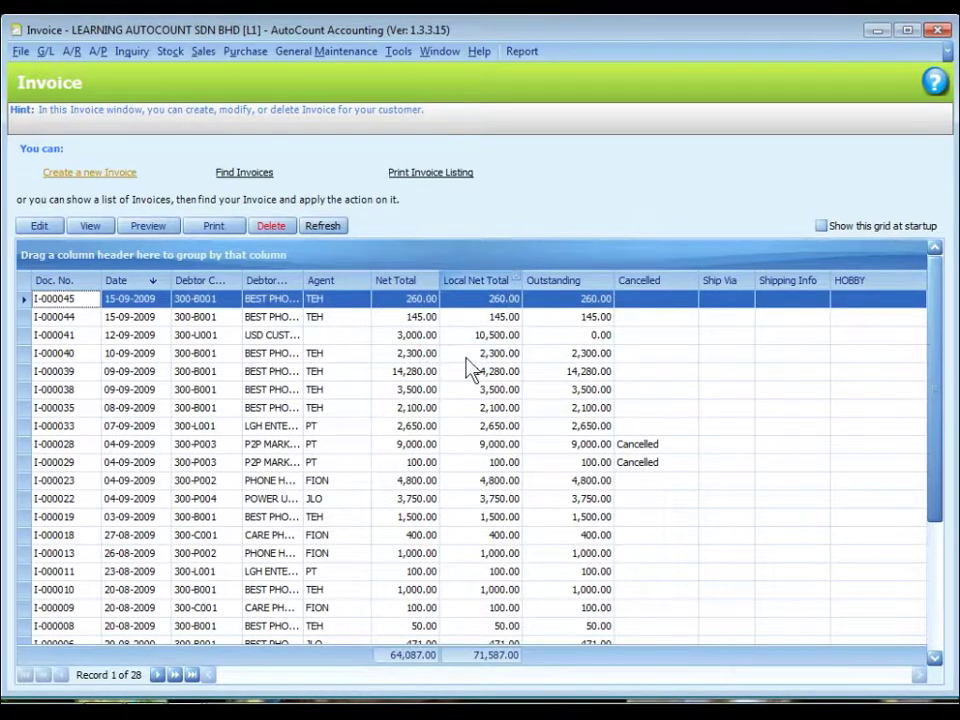
drag(703, 281, 688, 400)
drag(750, 292, 754, 420)
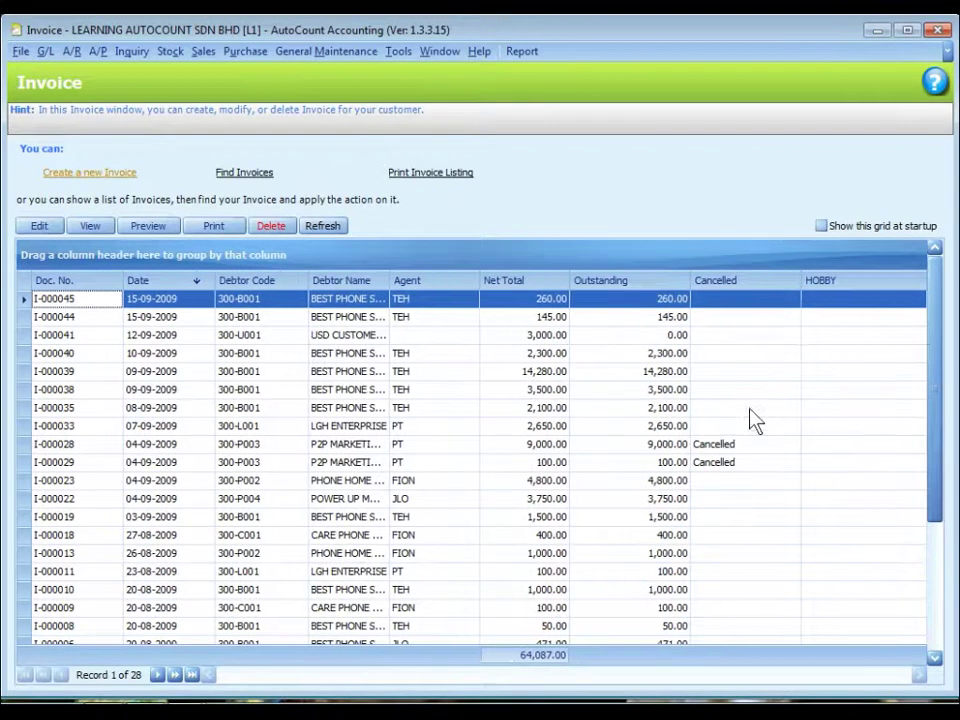
drag(827, 291, 816, 420)
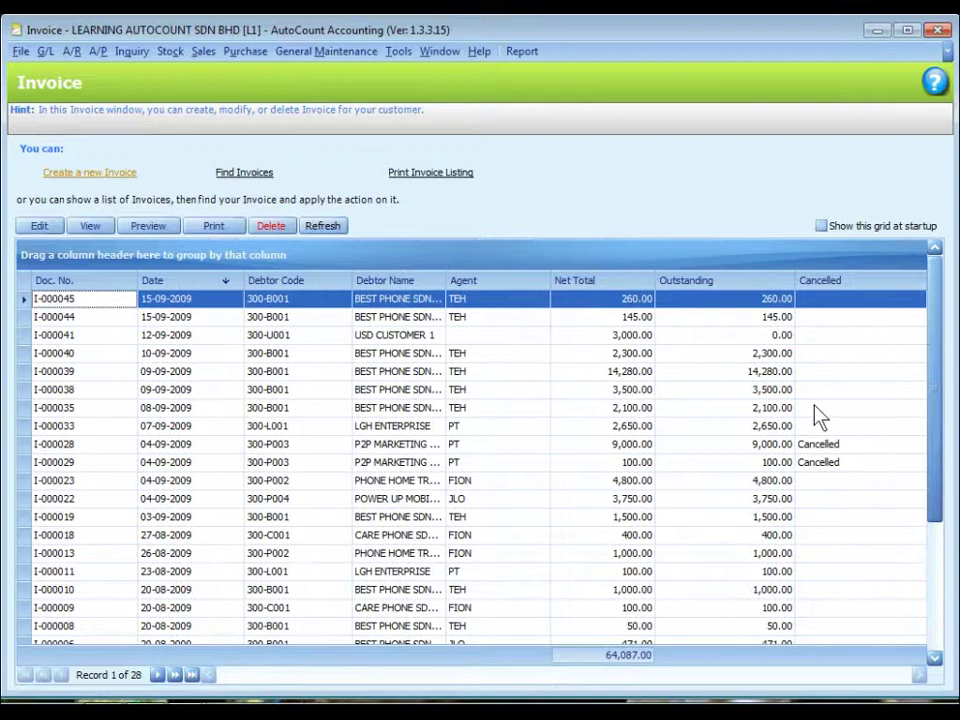
Widen the Debtor Name column and apply Best Fit to all columns of the invoice grid
drag(446, 282, 509, 281)
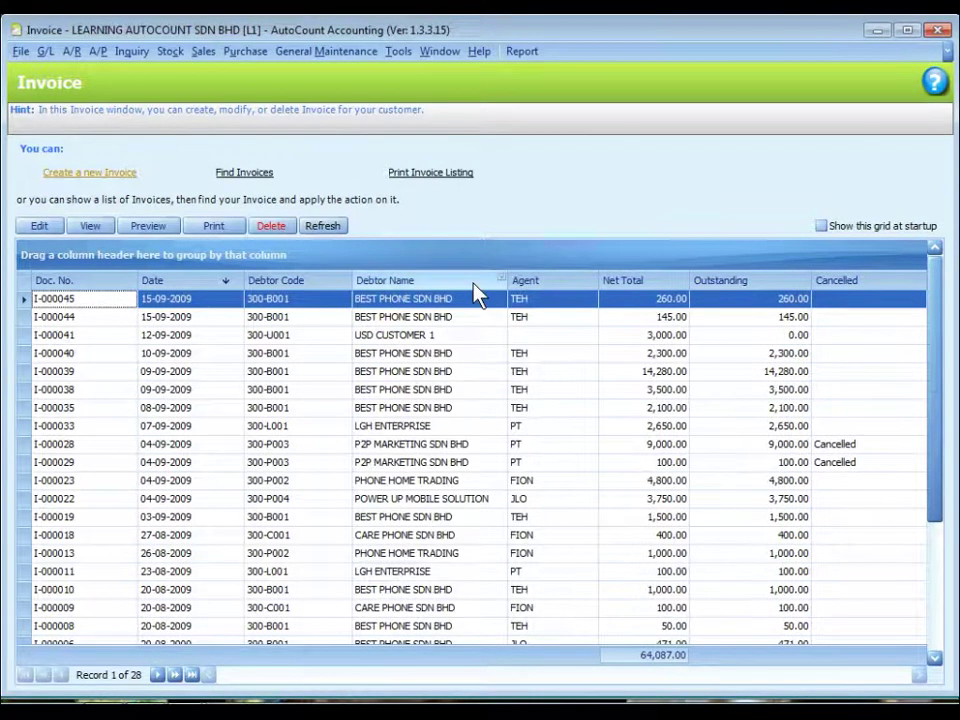
right_click(446, 282)
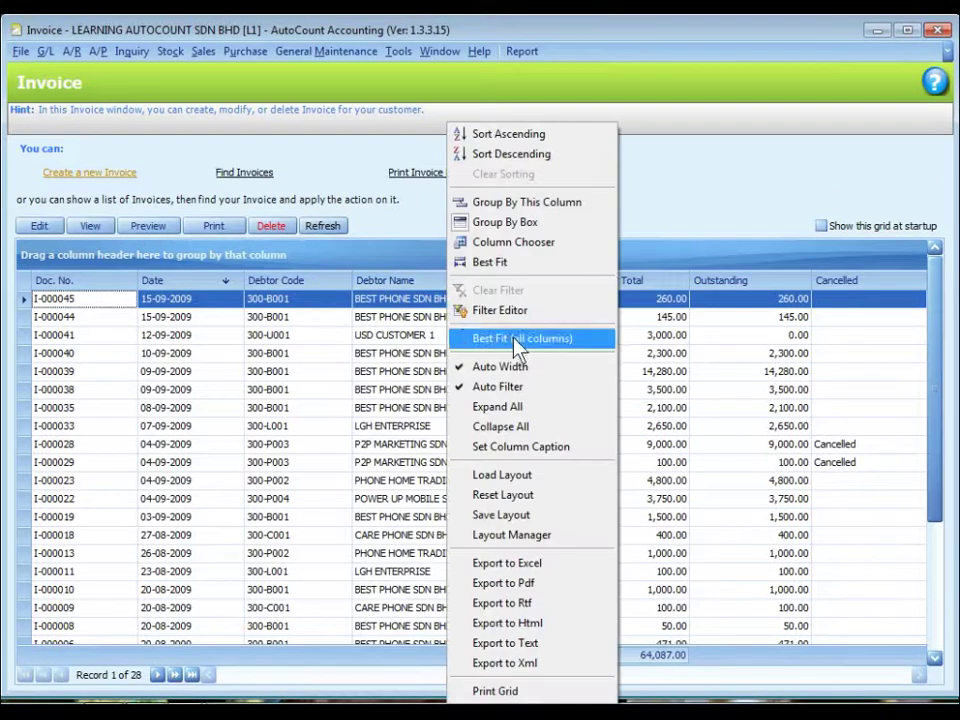
click(571, 338)
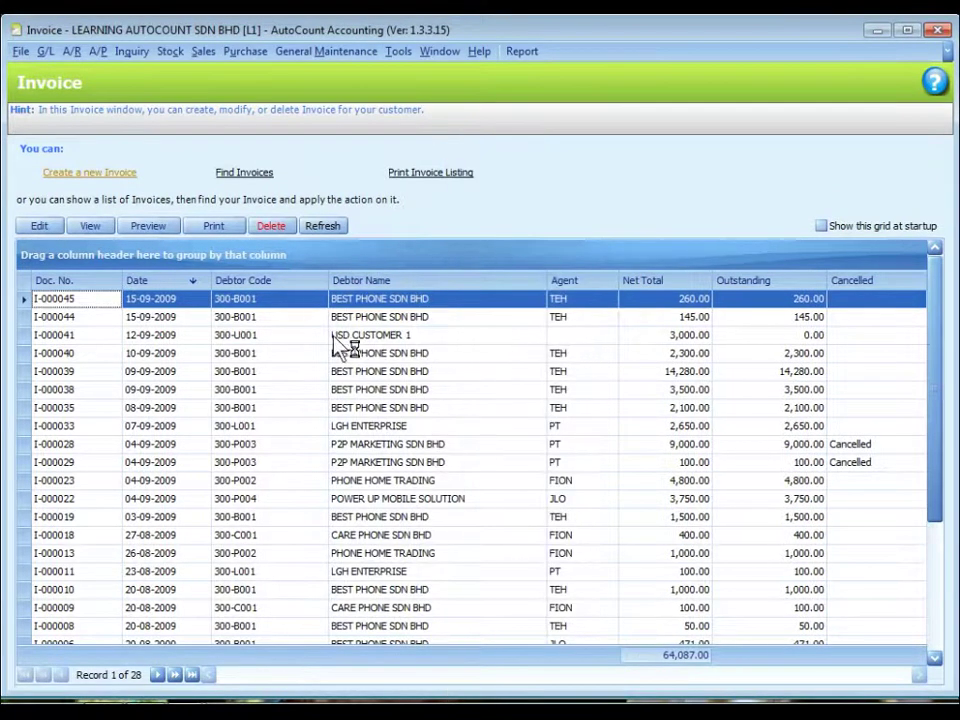
Add the Credit Term and Debtor Type columns after Debtor Name using the Column Chooser
right_click(455, 292)
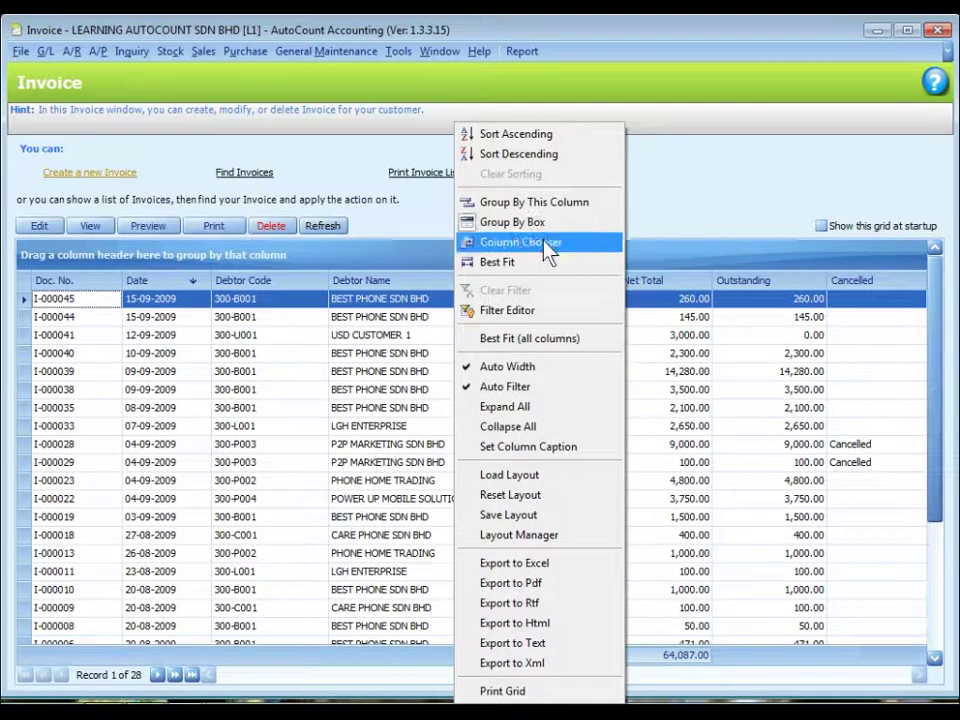
click(588, 245)
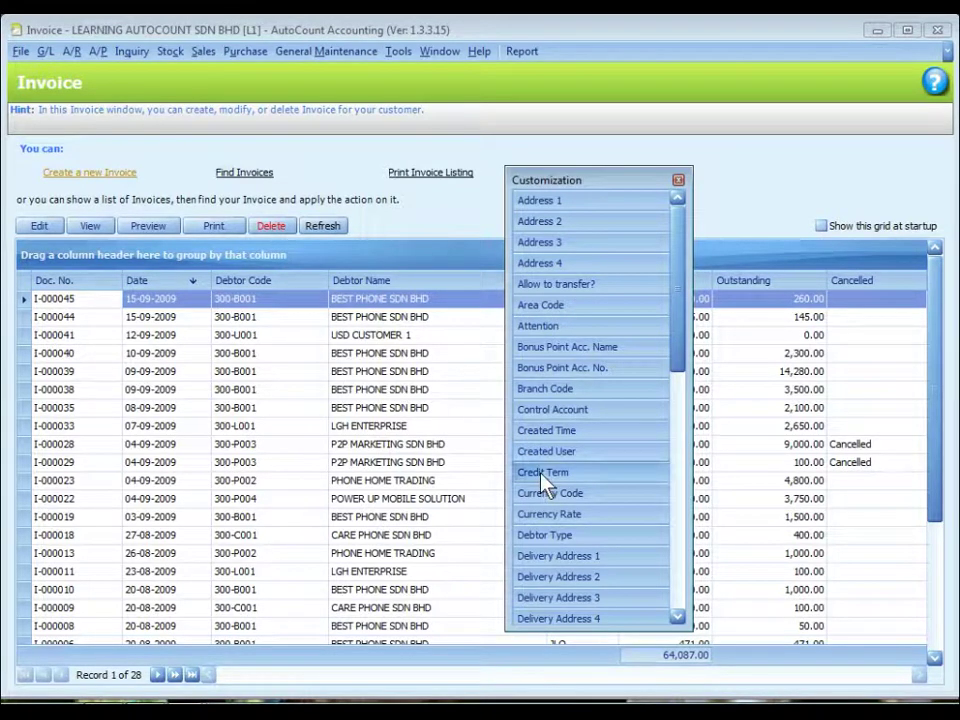
drag(541, 473, 443, 287)
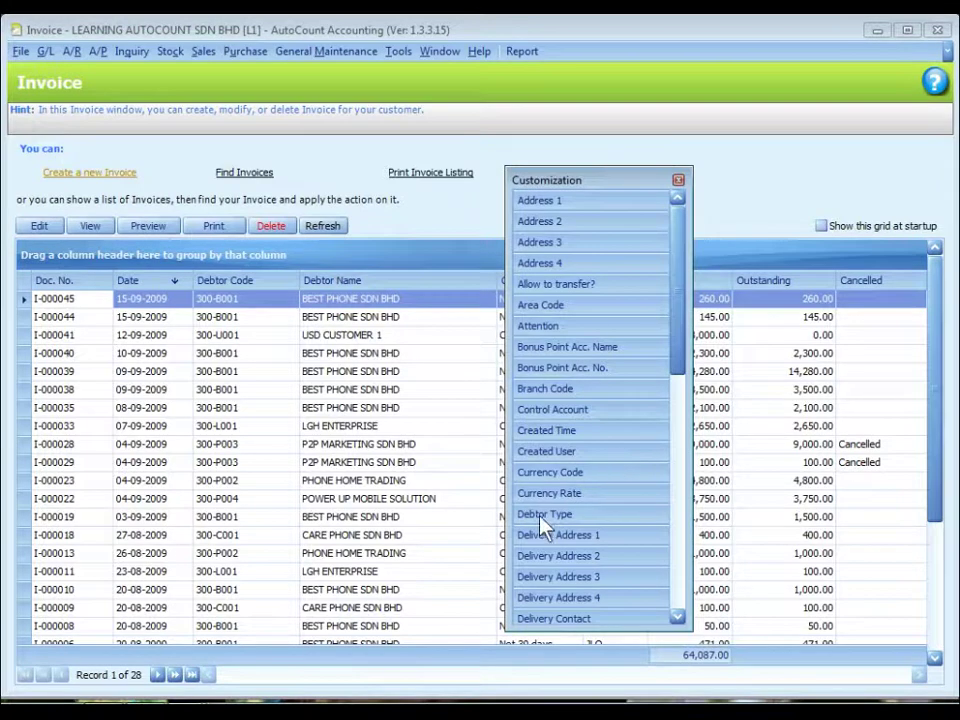
drag(561, 514, 443, 295)
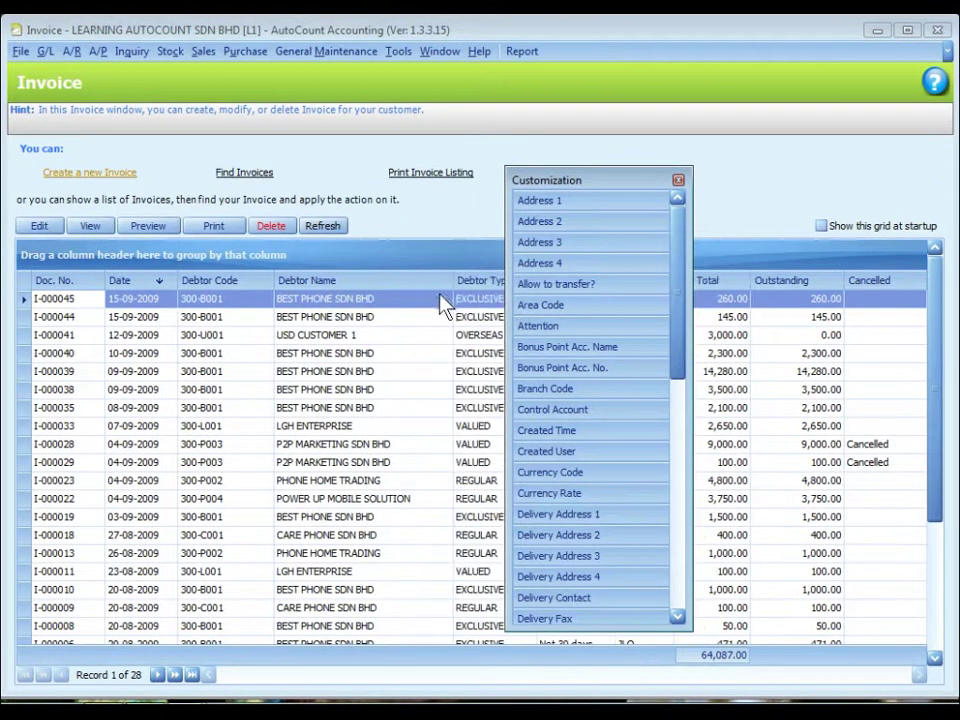
click(678, 182)
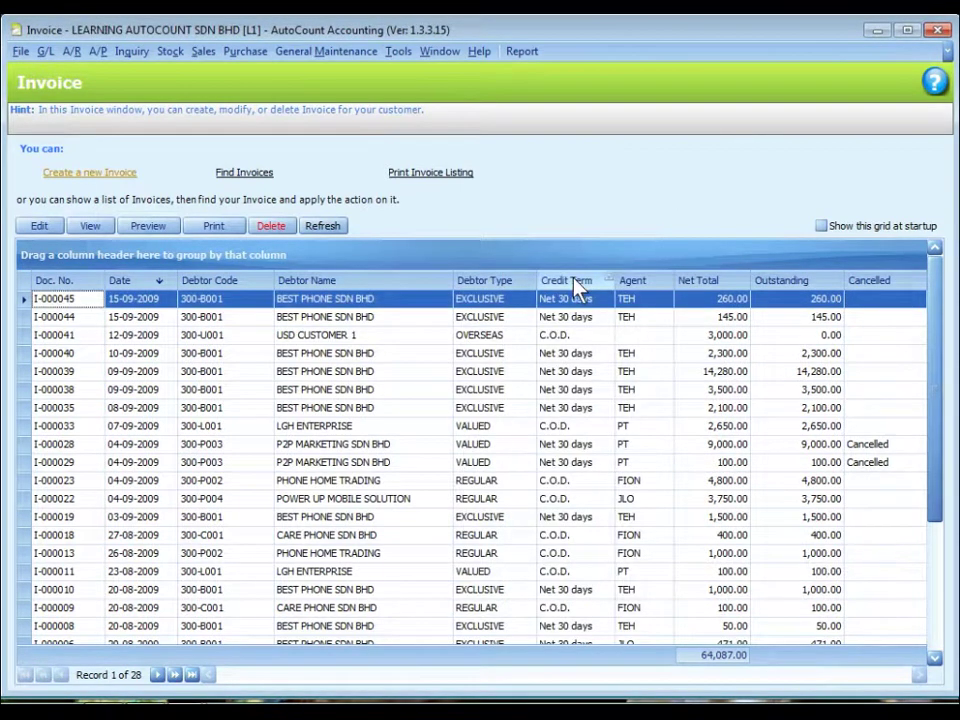
Move the Credit Term column between Debtor Name and Debtor Type and apply Best Fit to all columns
drag(577, 287, 399, 289)
right_click(405, 288)
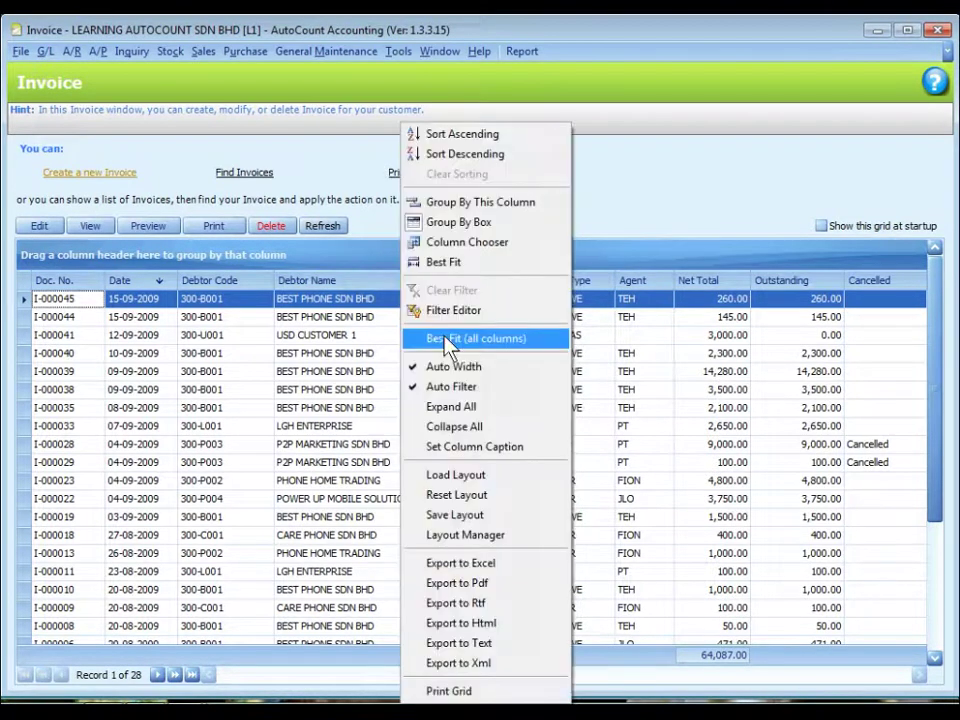
click(446, 341)
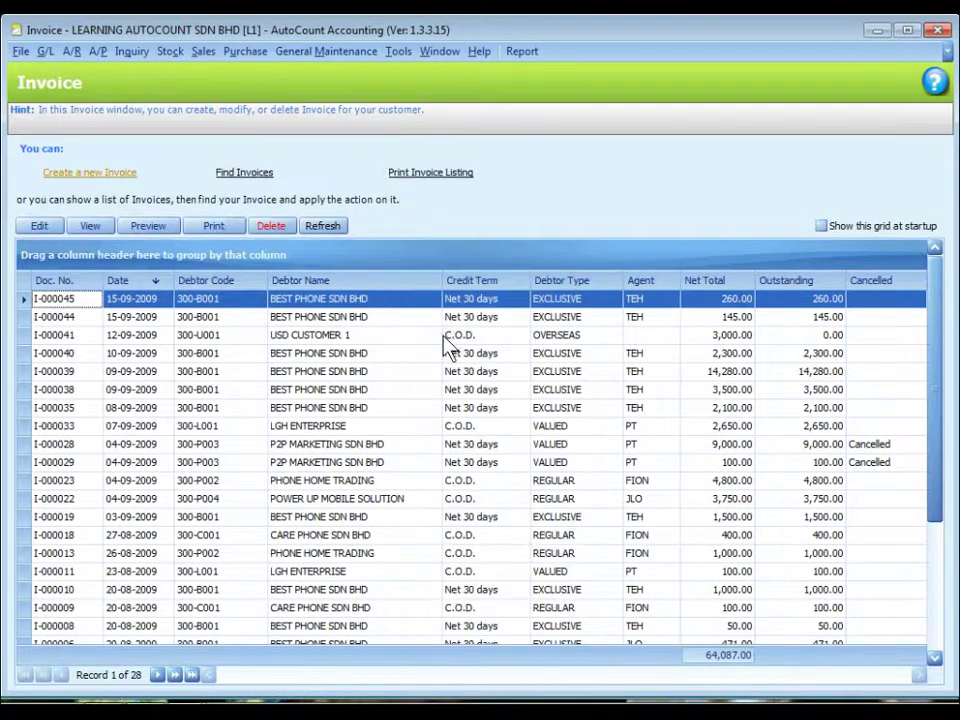
Sort the invoice list by date in ascending order
click(140, 283)
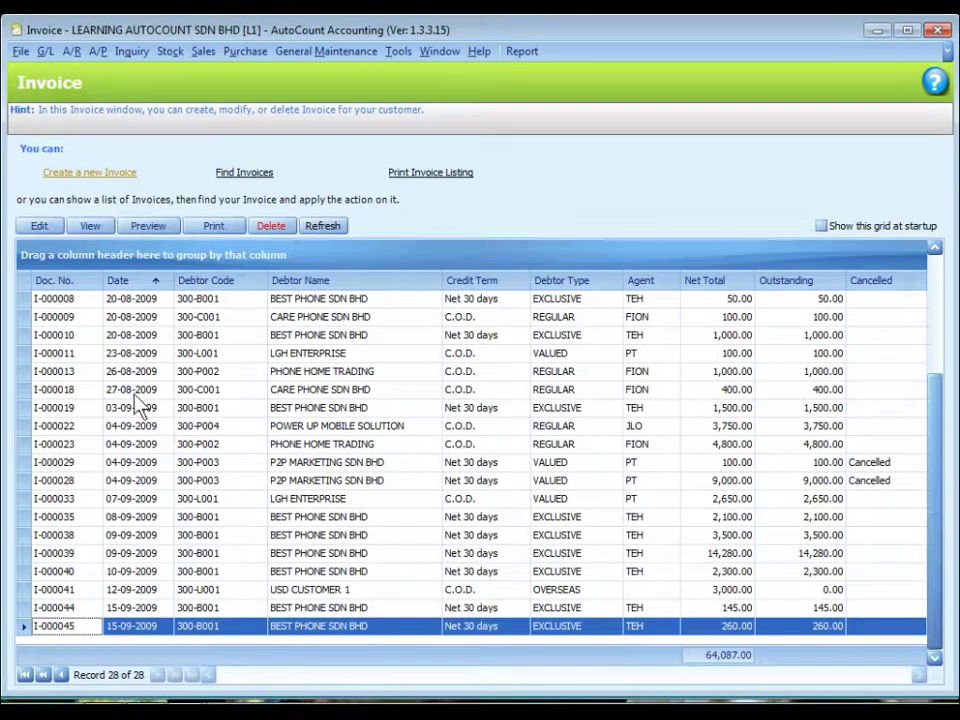
Sort the invoice list by date in descending order and re-sort it by debtor name in ascending order
click(141, 283)
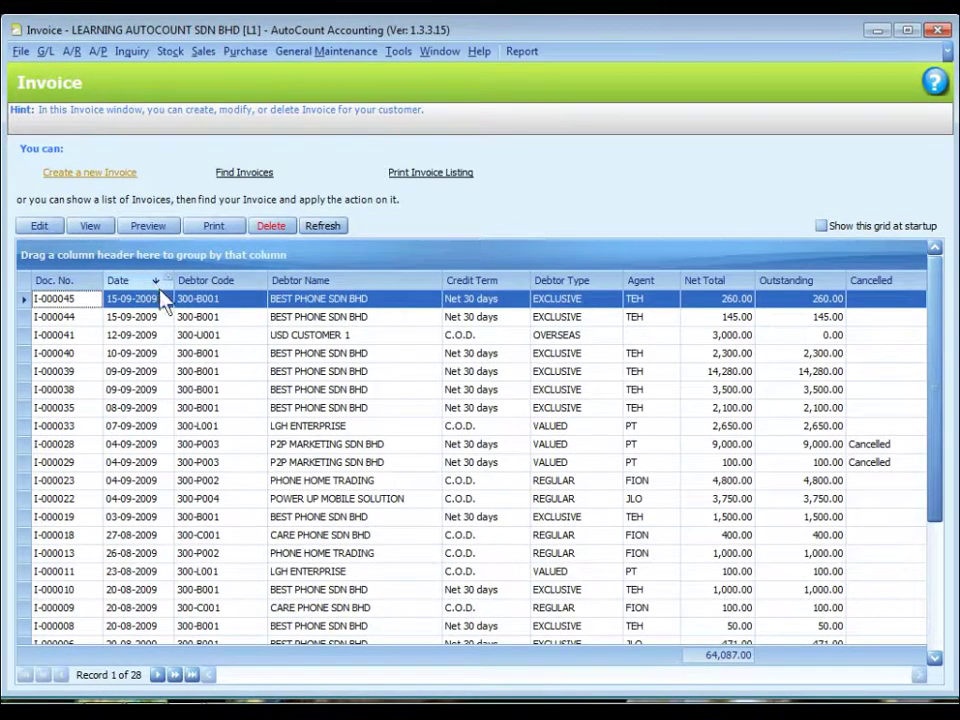
click(384, 283)
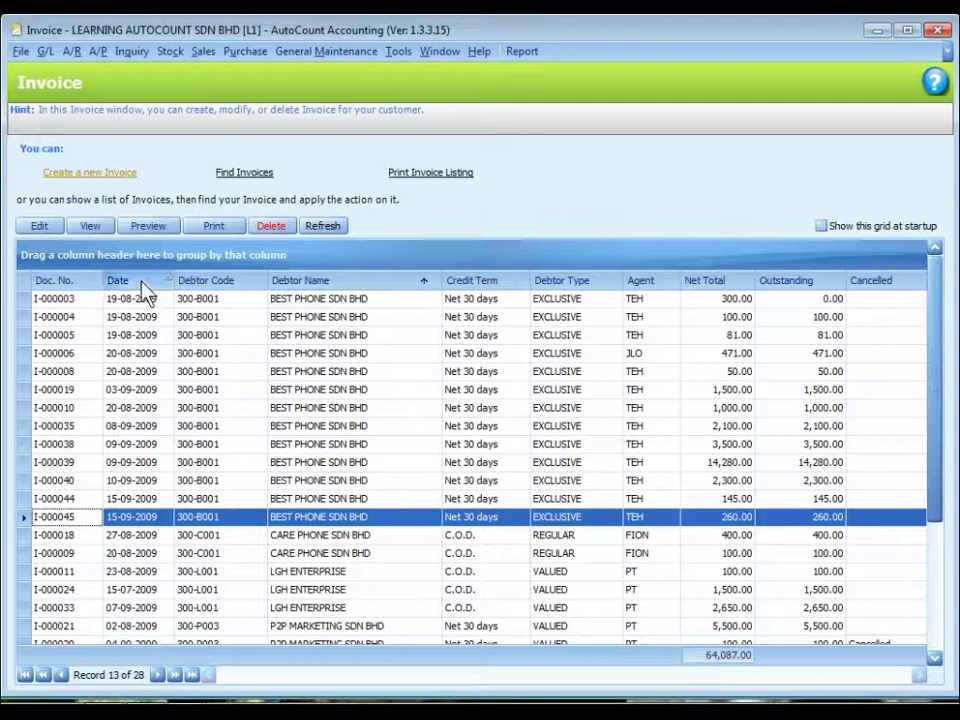
Group the invoice list by Date and expand the 06-Jul-09 and 15-Jul-09 groups
drag(143, 283, 45, 260)
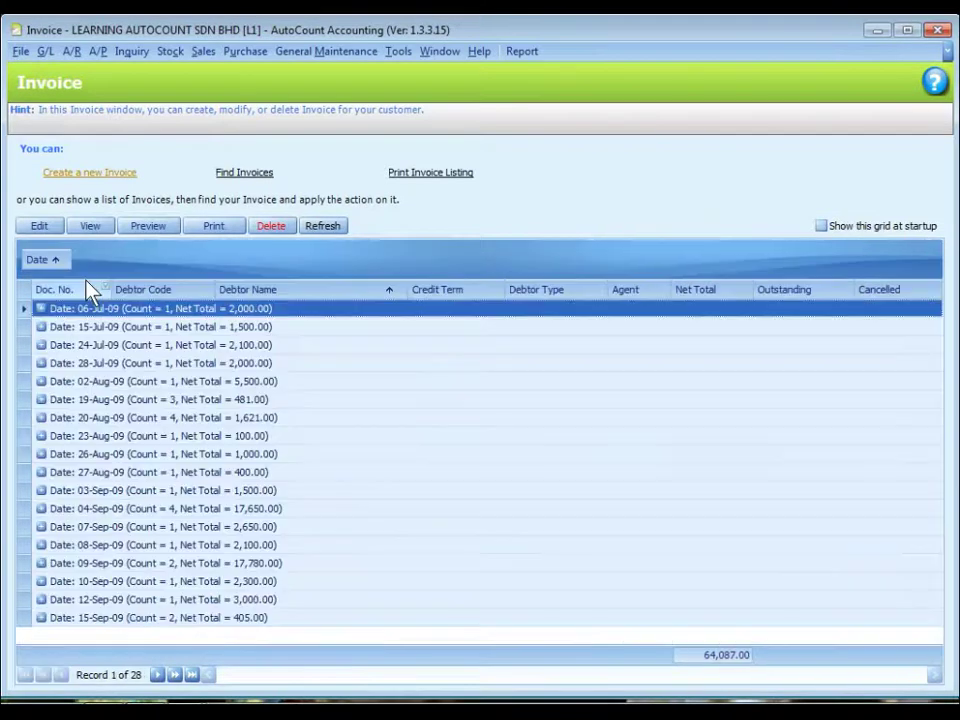
click(41, 309)
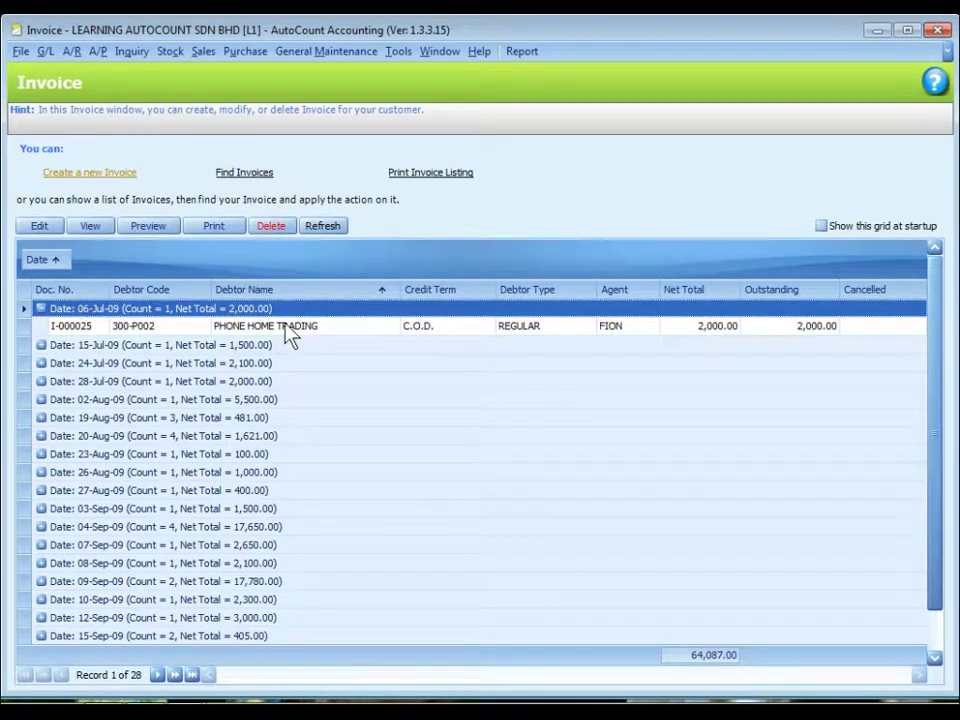
click(42, 346)
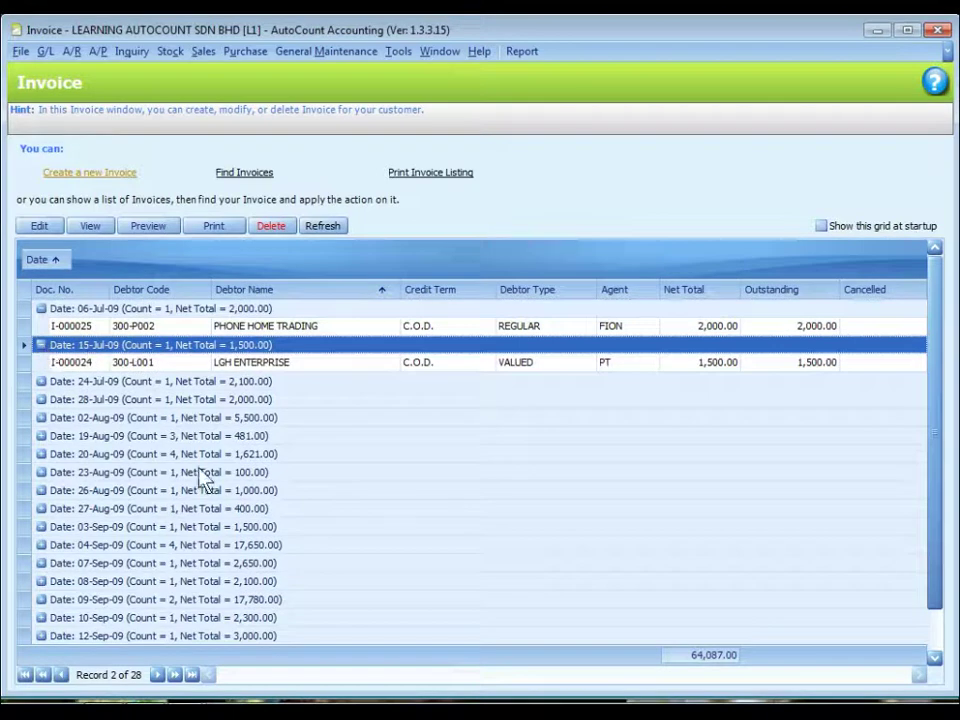
Apply Full Expand to all date groups of the invoice grid and return them to Full Collapse
right_click(246, 256)
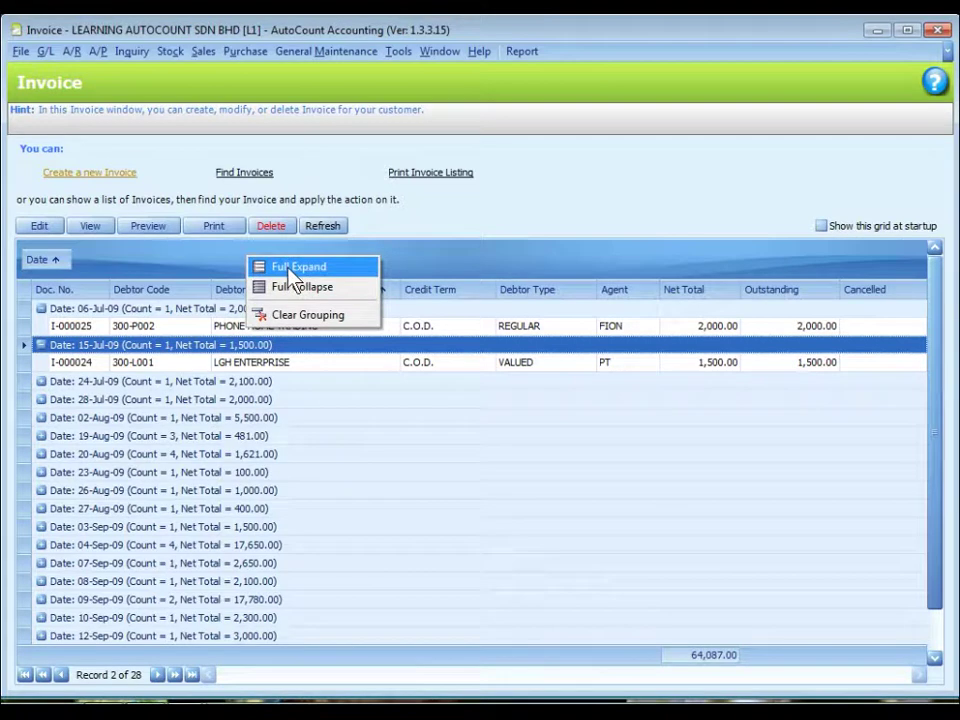
click(287, 268)
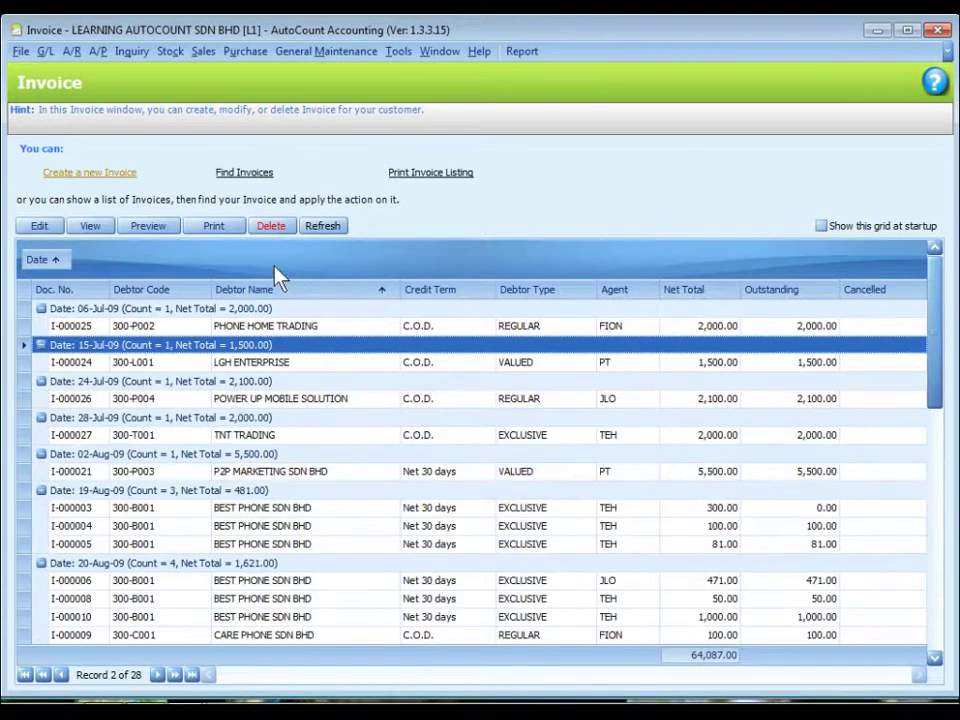
right_click(211, 251)
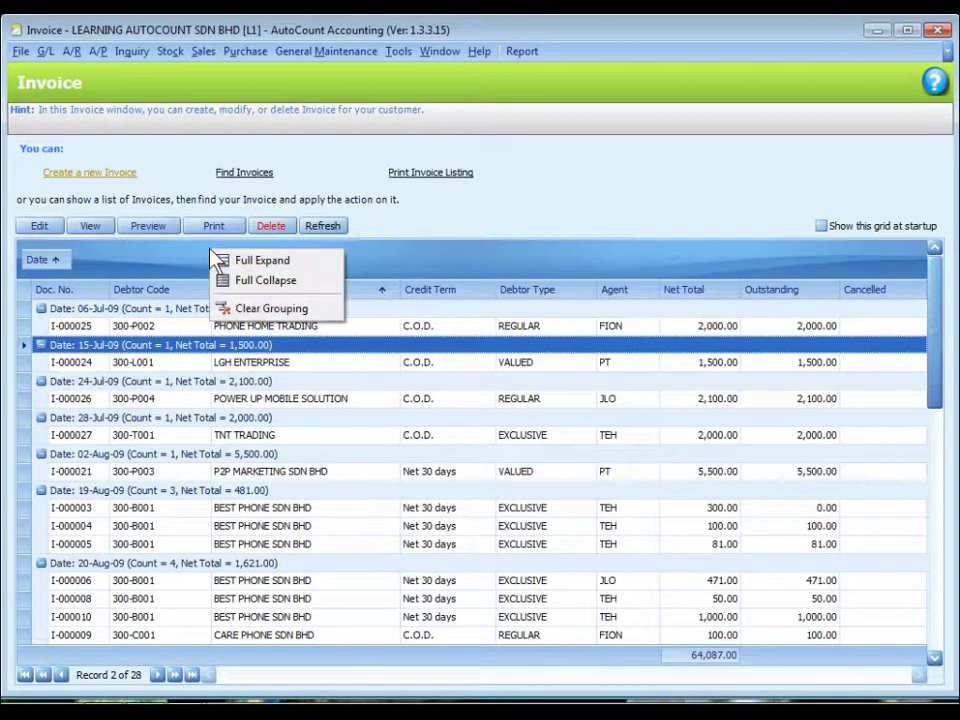
click(264, 281)
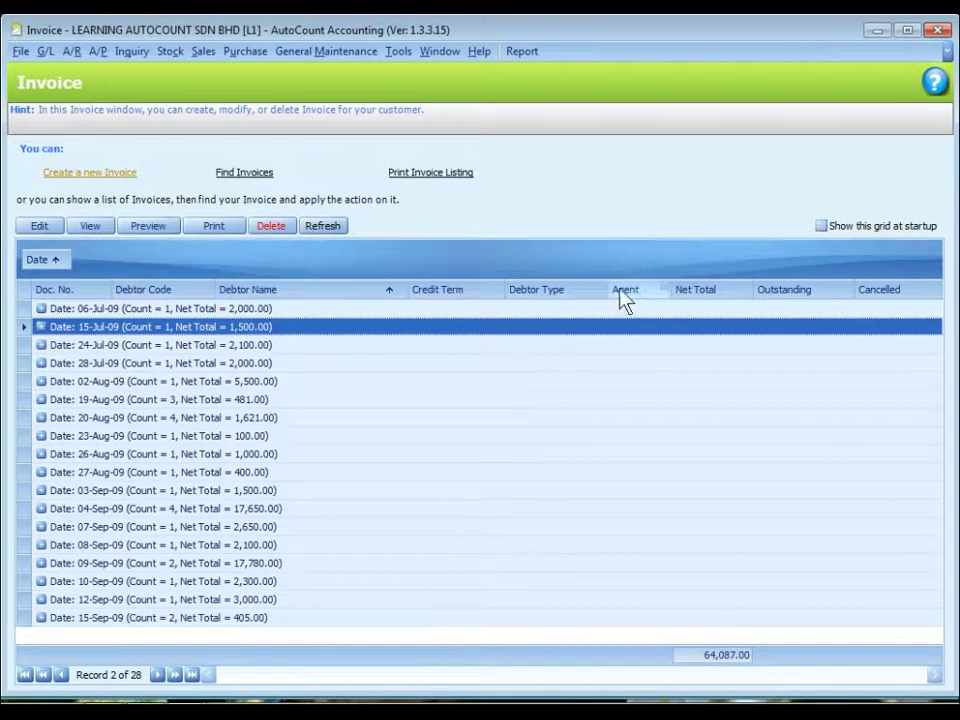
Add Agent as a second grouping level under Date and expand the 06-Jul-09 group with its agent subgroup, 24-Jul-09 and 28-Jul-09
drag(628, 292, 107, 268)
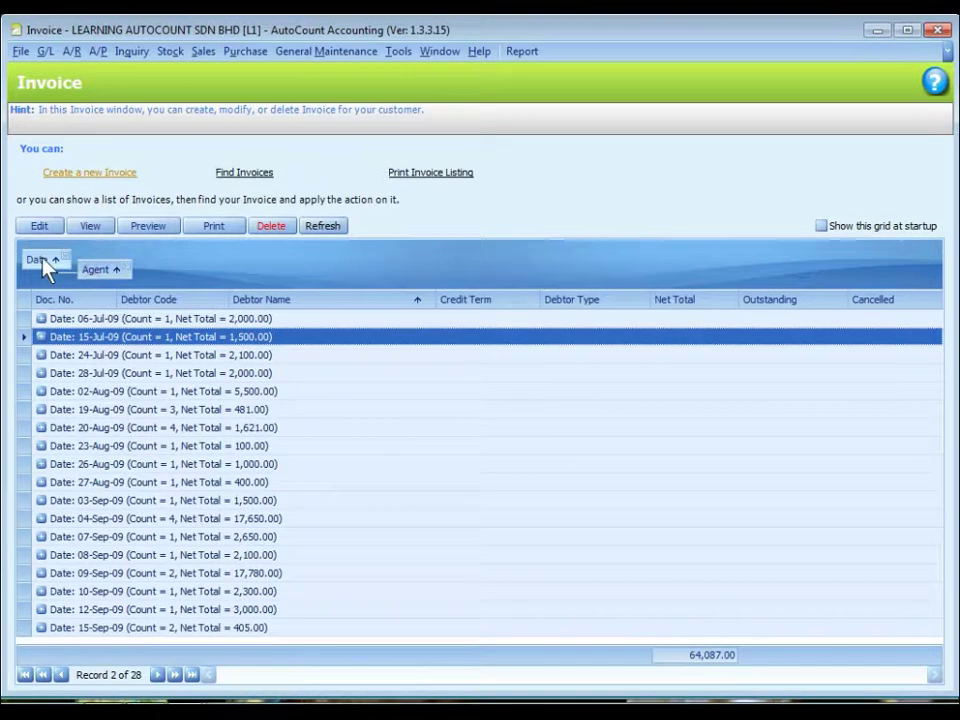
click(40, 318)
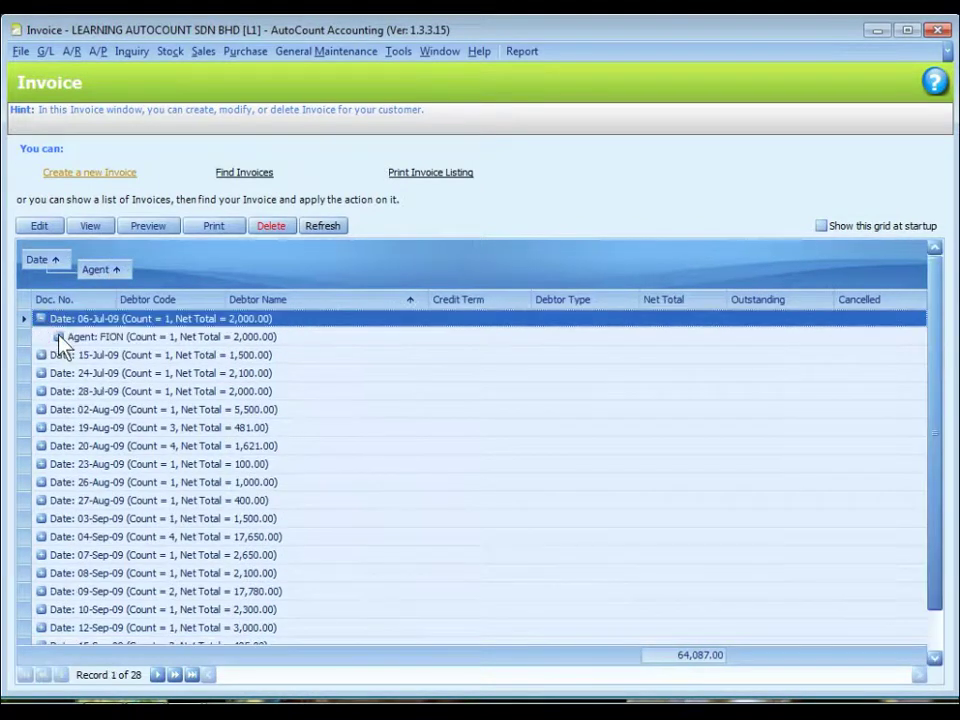
click(58, 337)
click(40, 391)
click(40, 427)
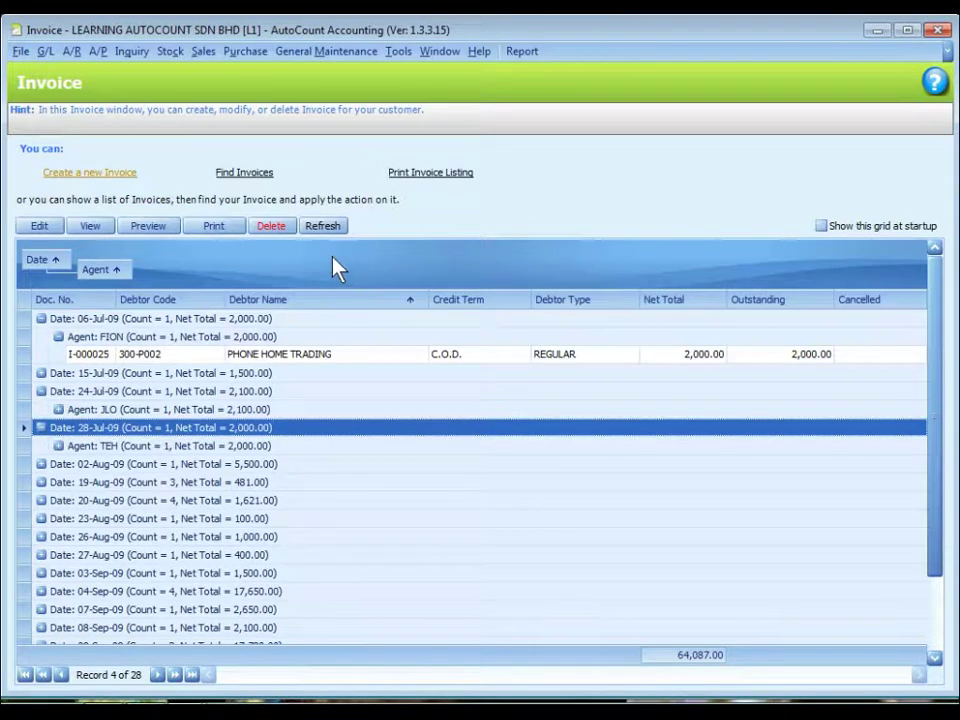
Clear the Date and Agent grouping from the invoice grid
right_click(334, 260)
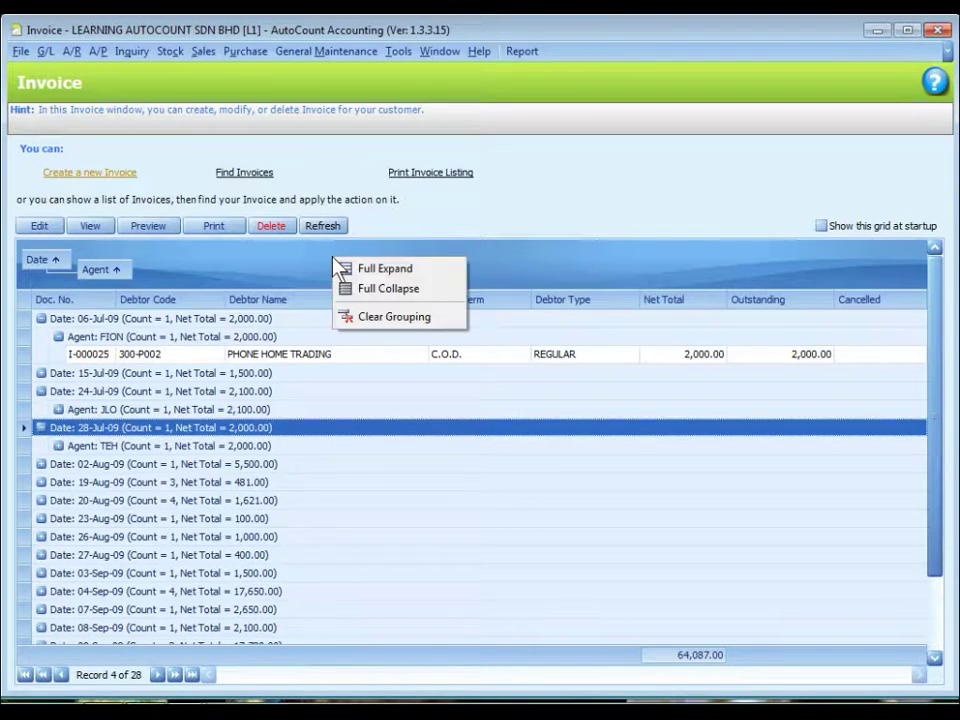
click(381, 317)
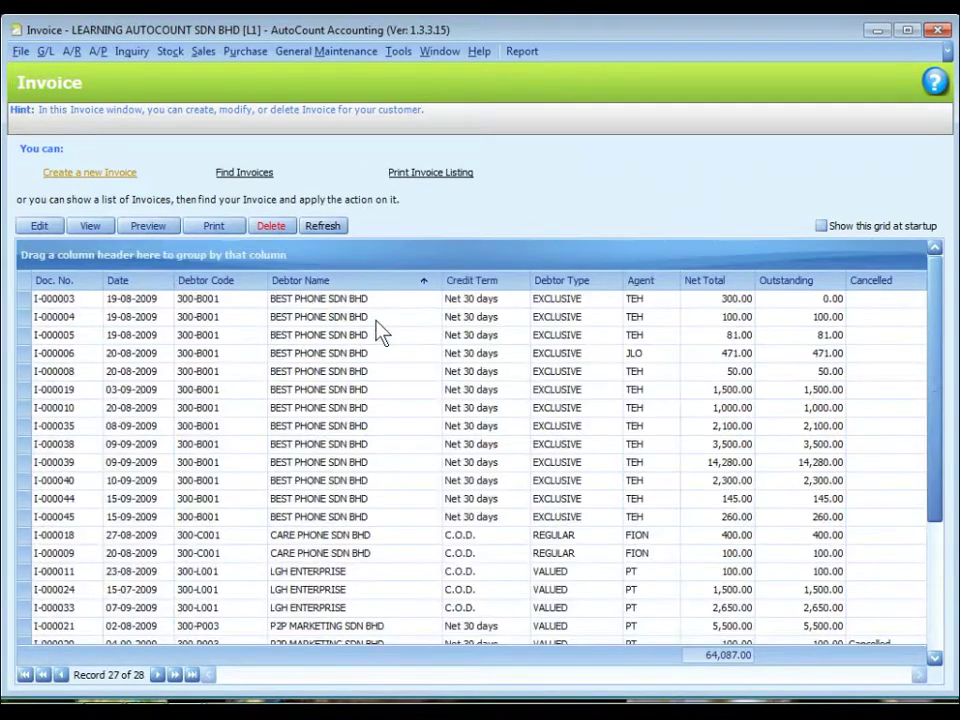
Filter the Debtor Name column to BEST PHONE SDN BHD and remove the filter to list all debtors again
click(435, 278)
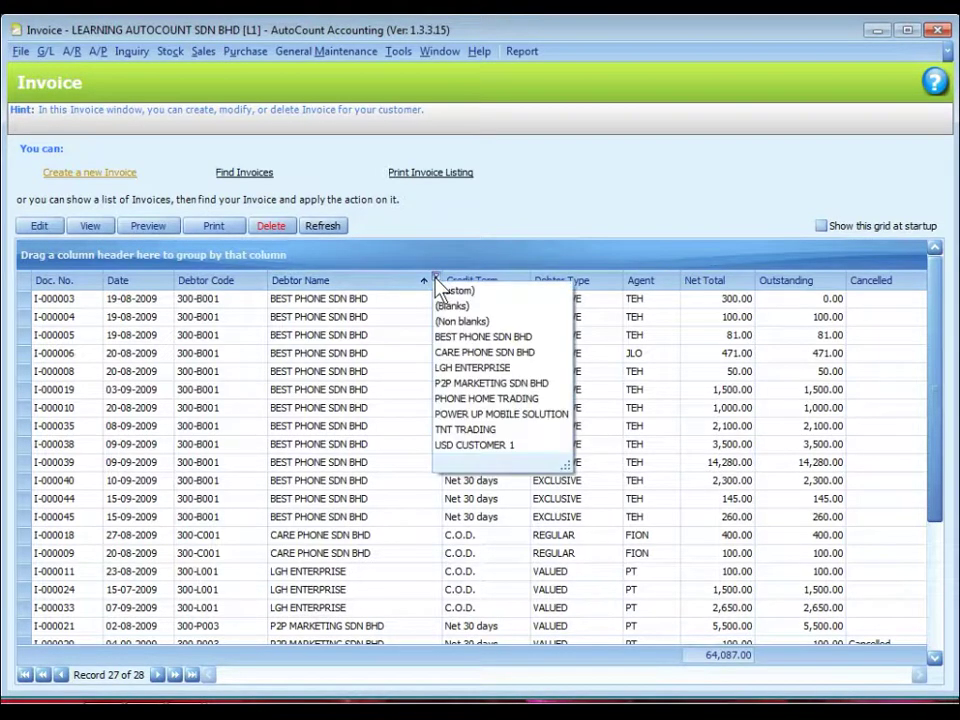
click(482, 340)
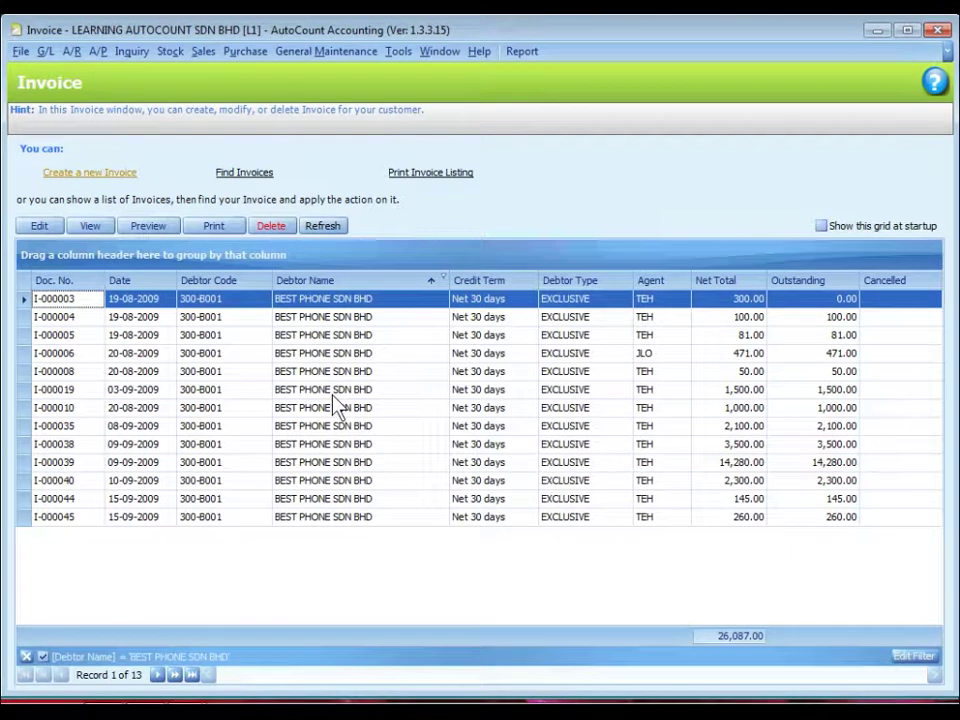
click(443, 278)
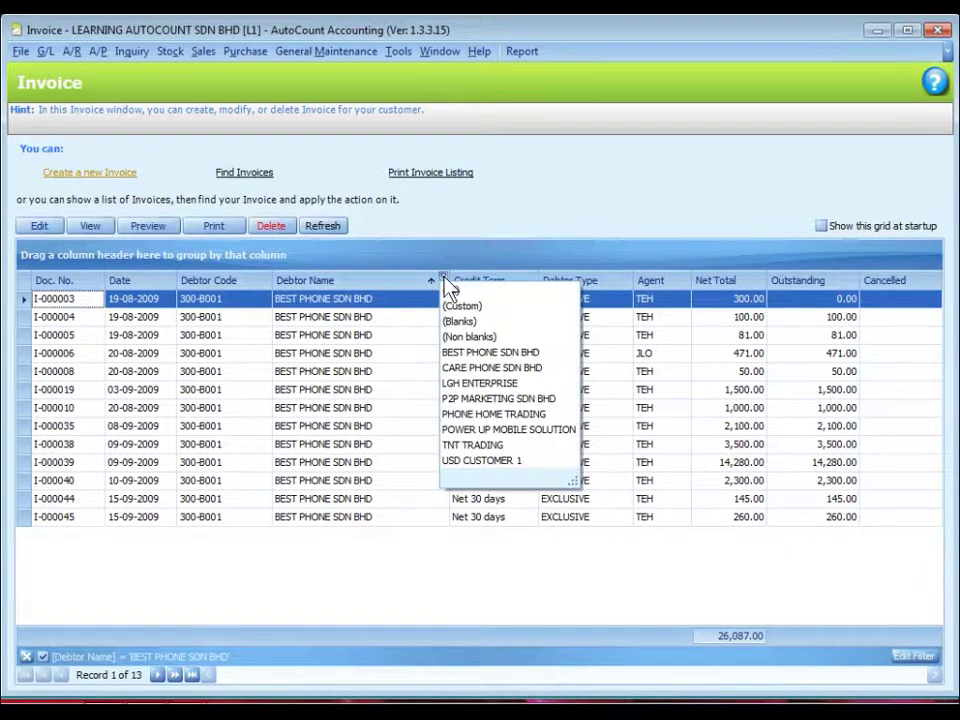
click(498, 291)
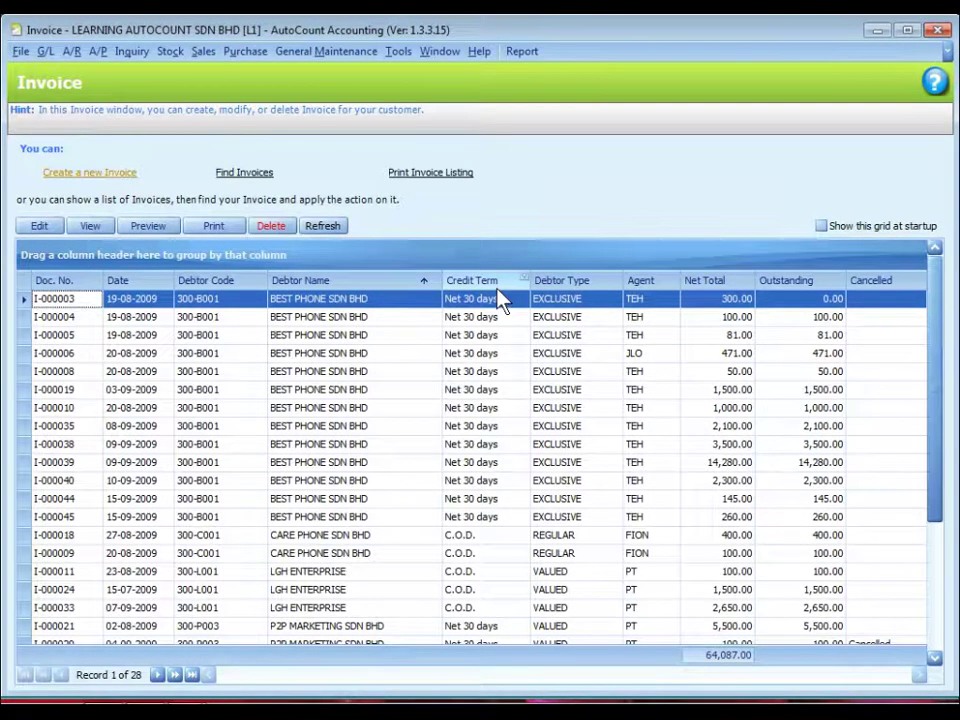
Open a print preview of the invoice grid with the Print Grid command
right_click(382, 286)
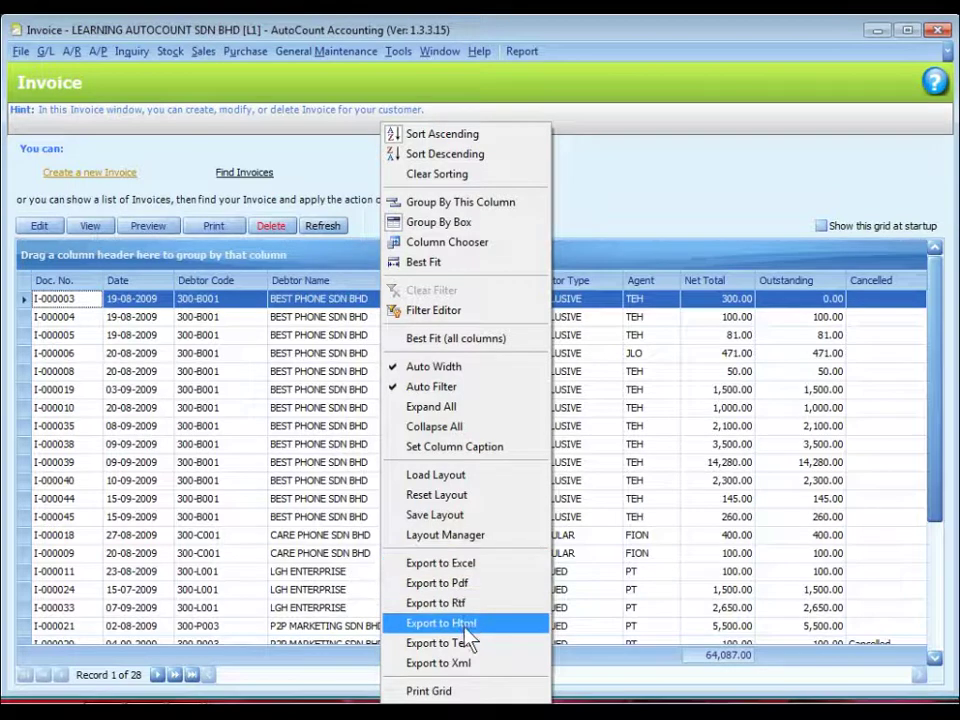
click(462, 692)
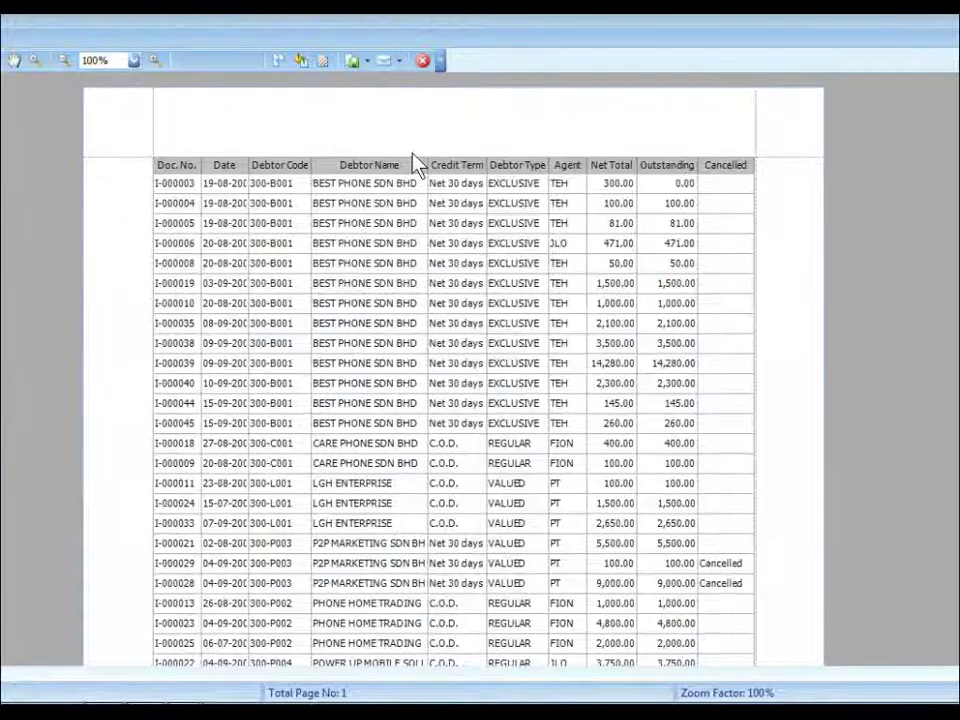